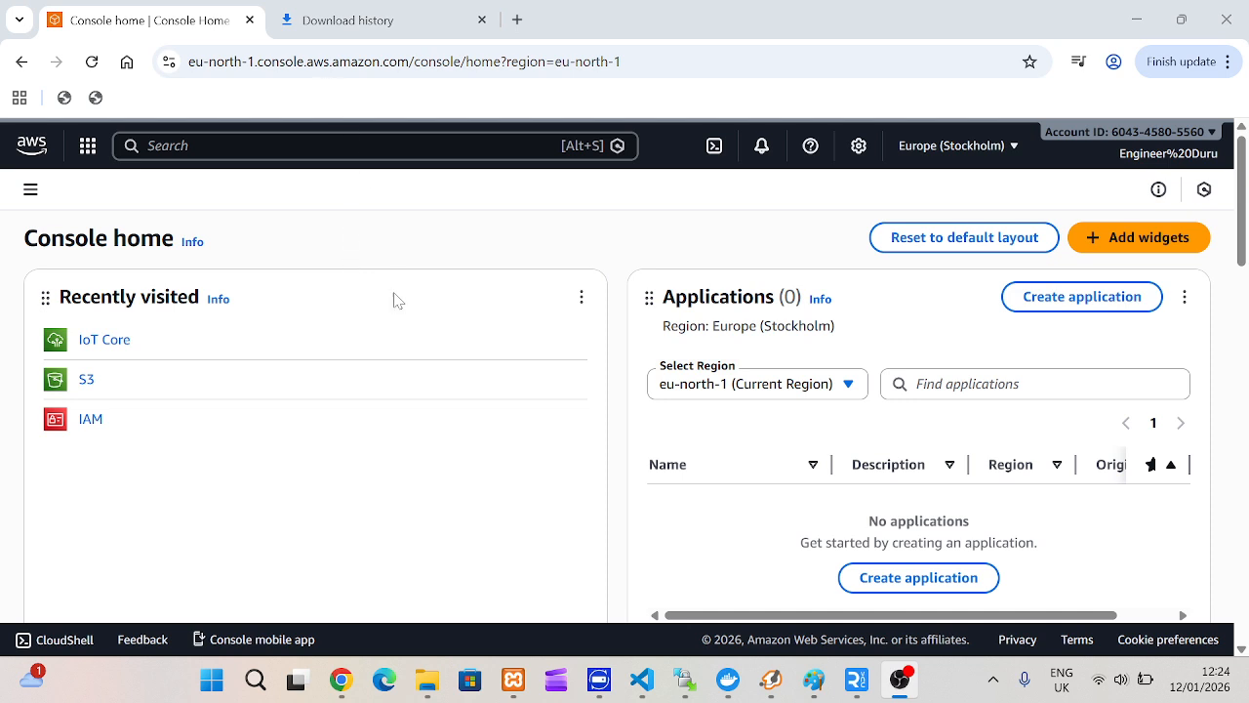
# Find the IoT Core service in the console and open its list of things.
pyautogui.click(259, 146)
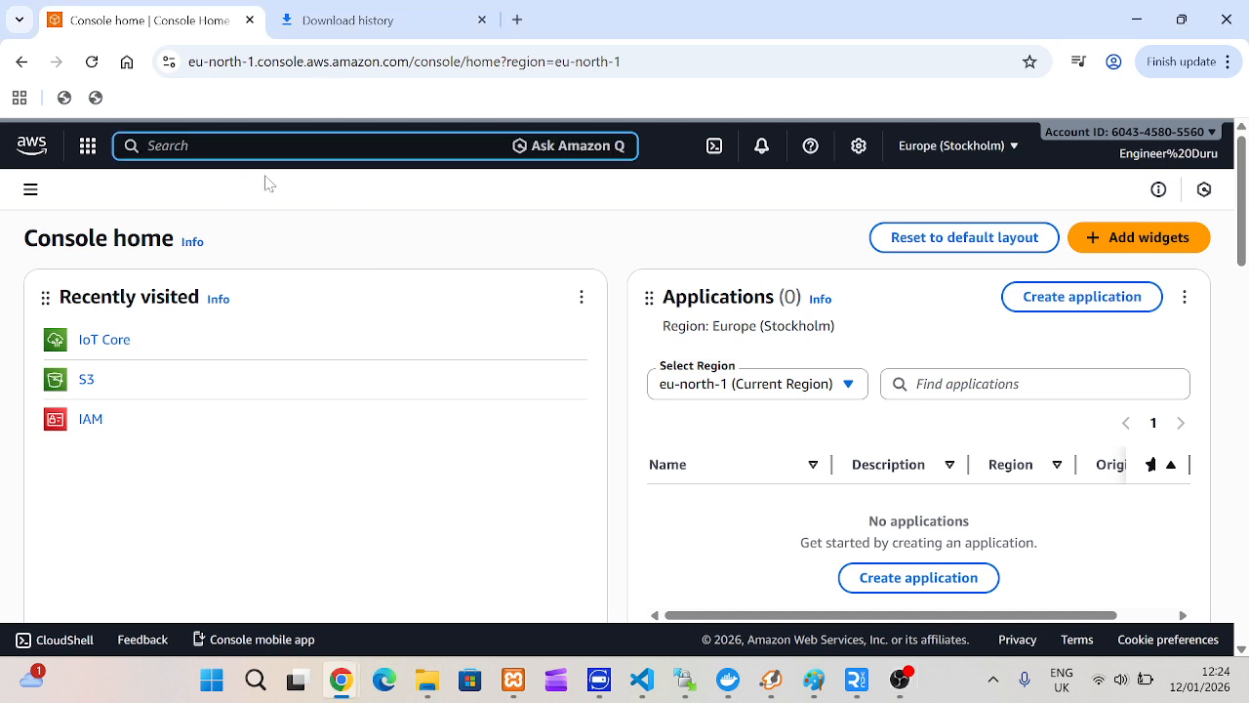
pyautogui.write('iot coe')
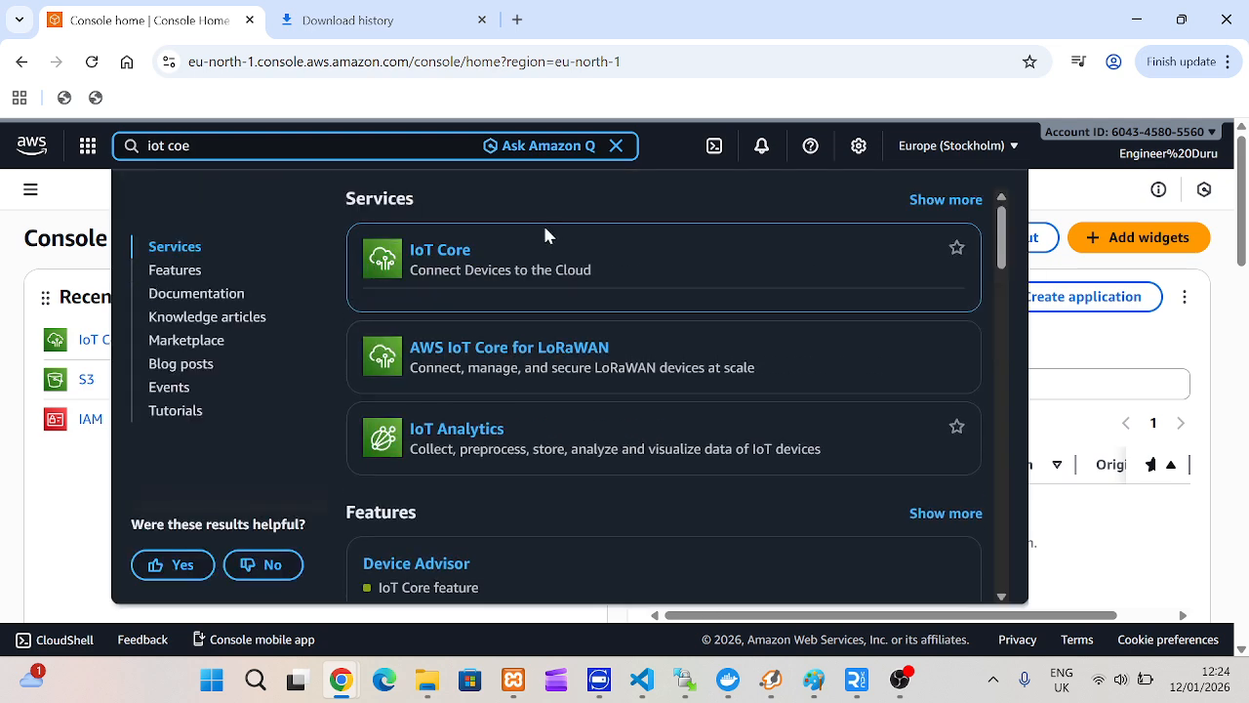
pyautogui.click(451, 254)
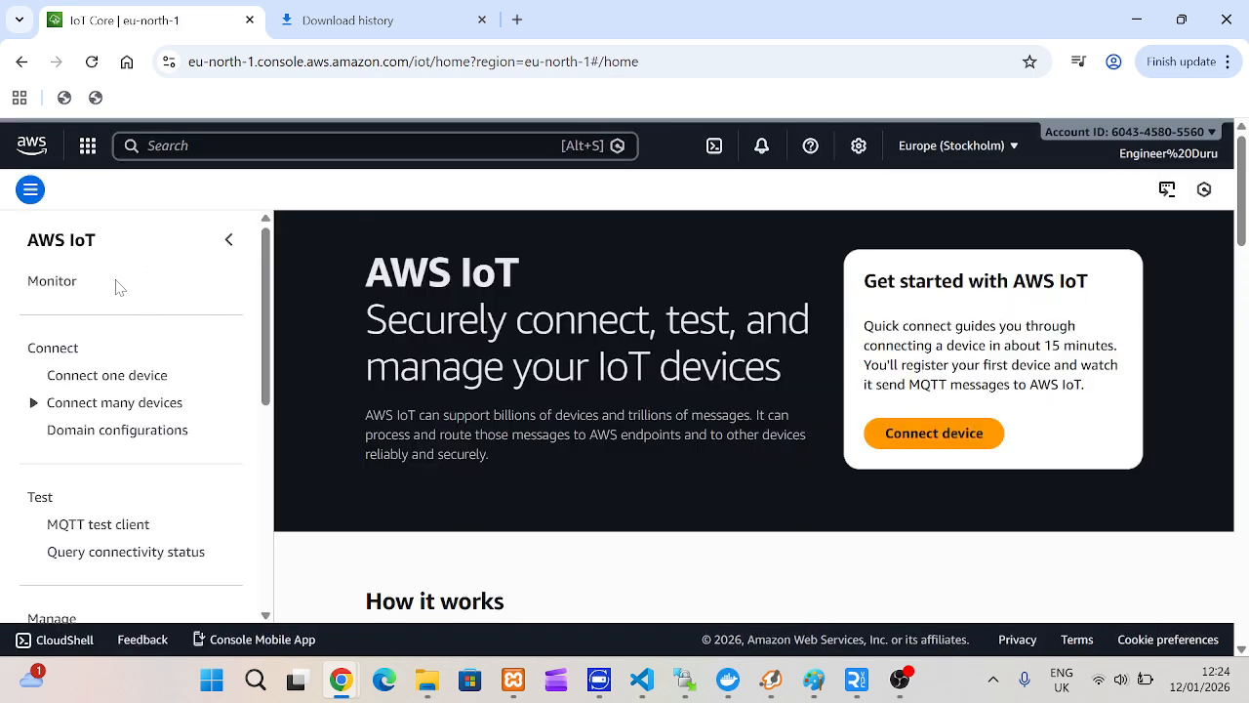
pyautogui.scroll(-3, 117, 283)
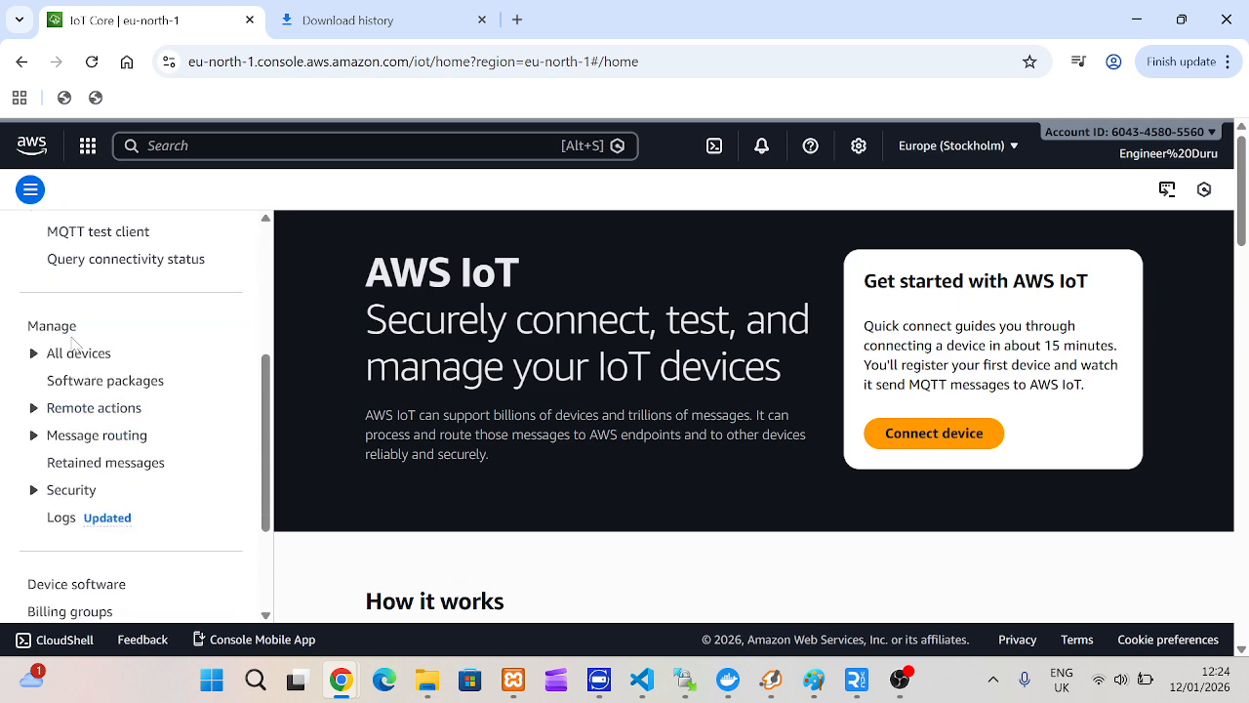
pyautogui.click(66, 353)
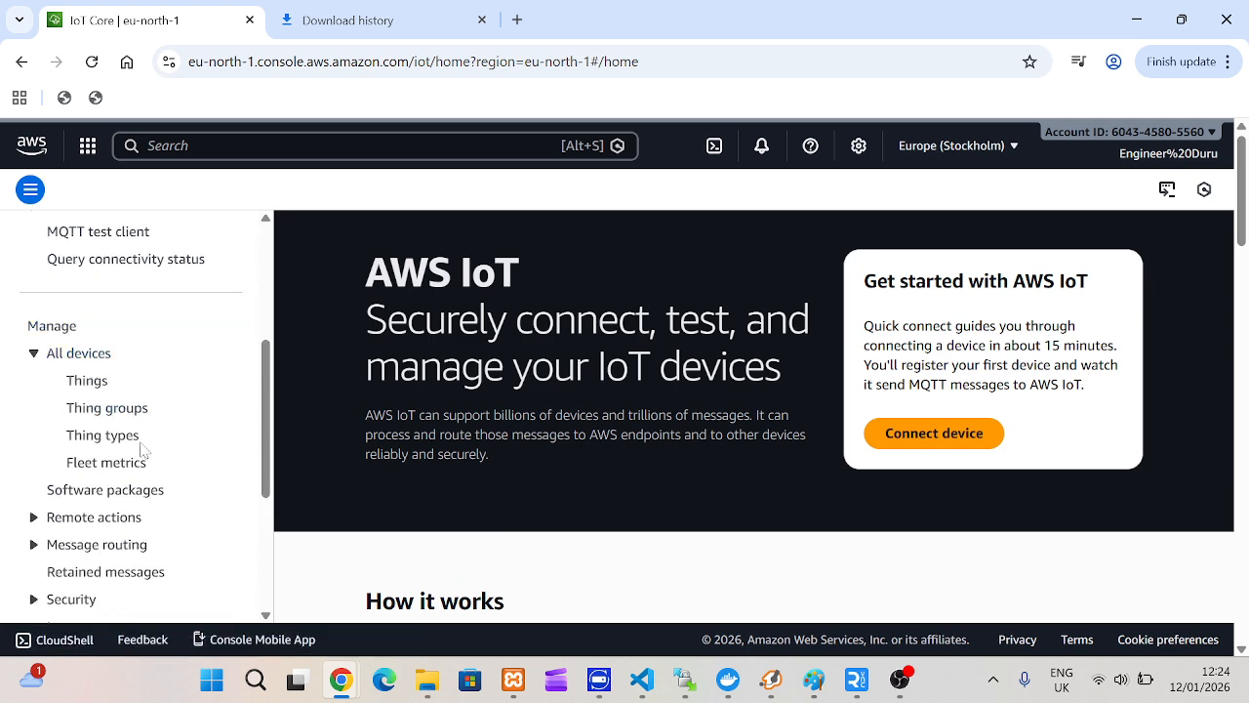
pyautogui.click(101, 386)
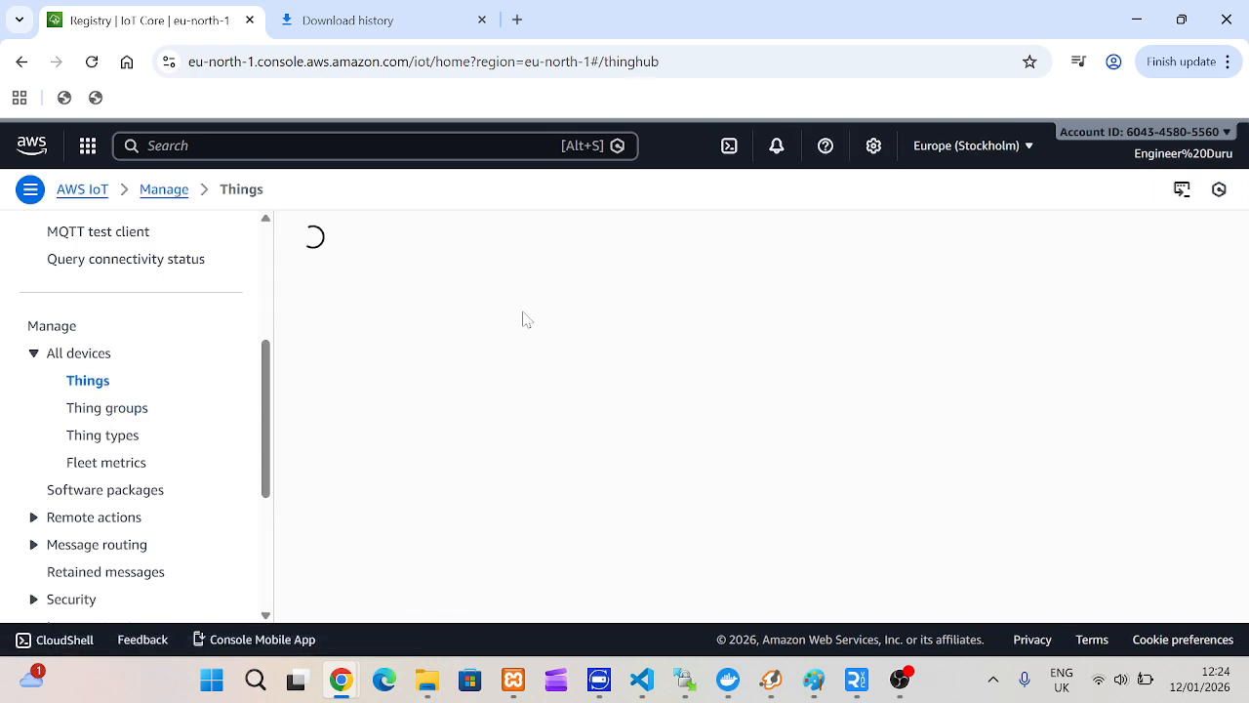
# Start creating a single thing named control-iot-device with no device shadow, and continue to the certificate configuration.
pyautogui.click(391, 326)
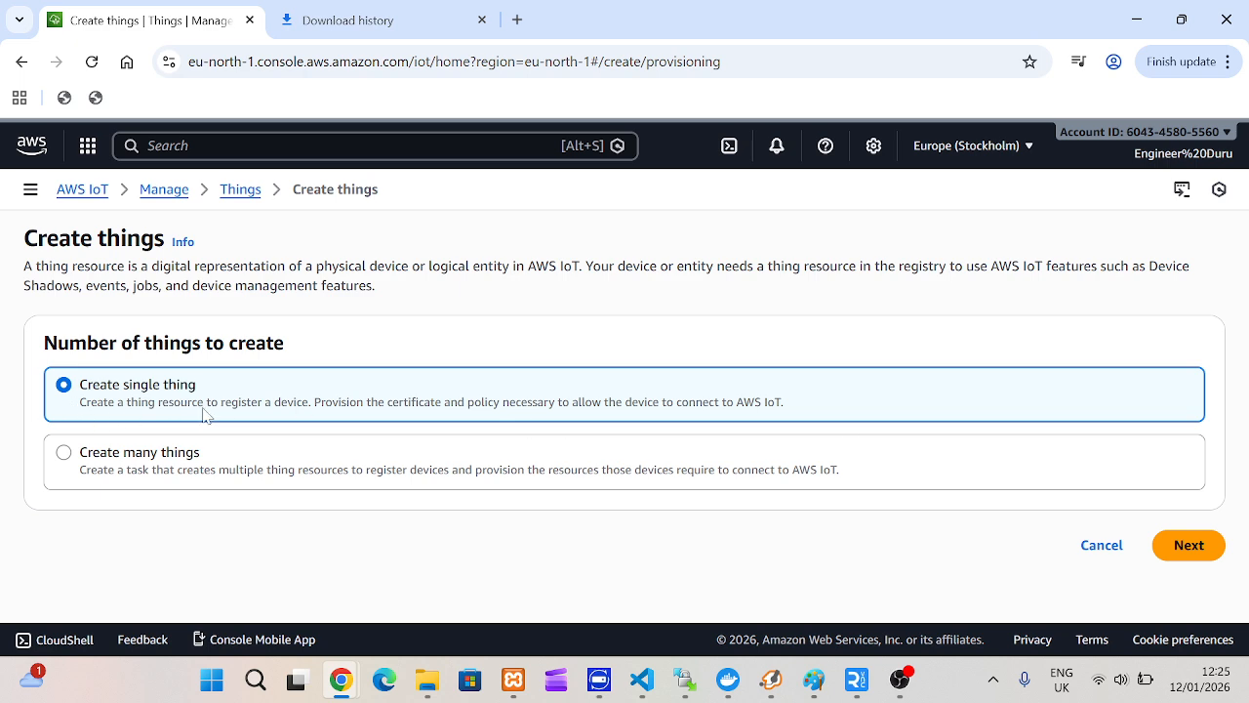
pyautogui.click(1189, 549)
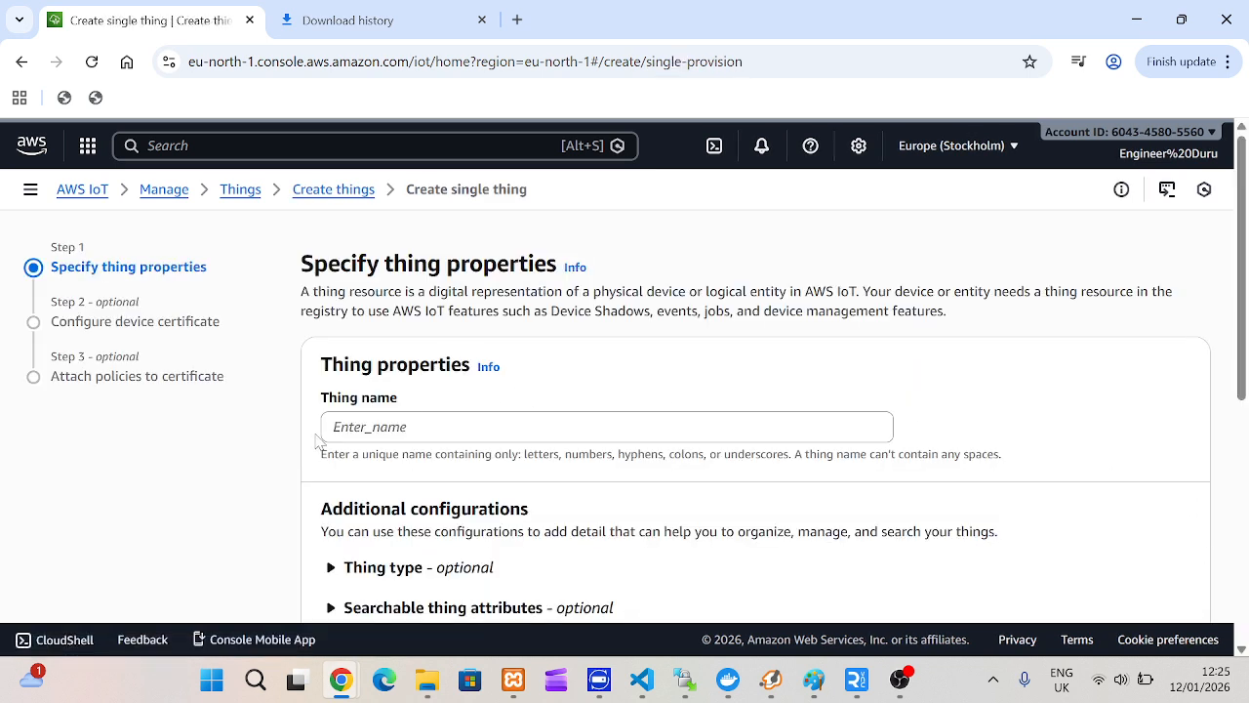
pyautogui.click(607, 426)
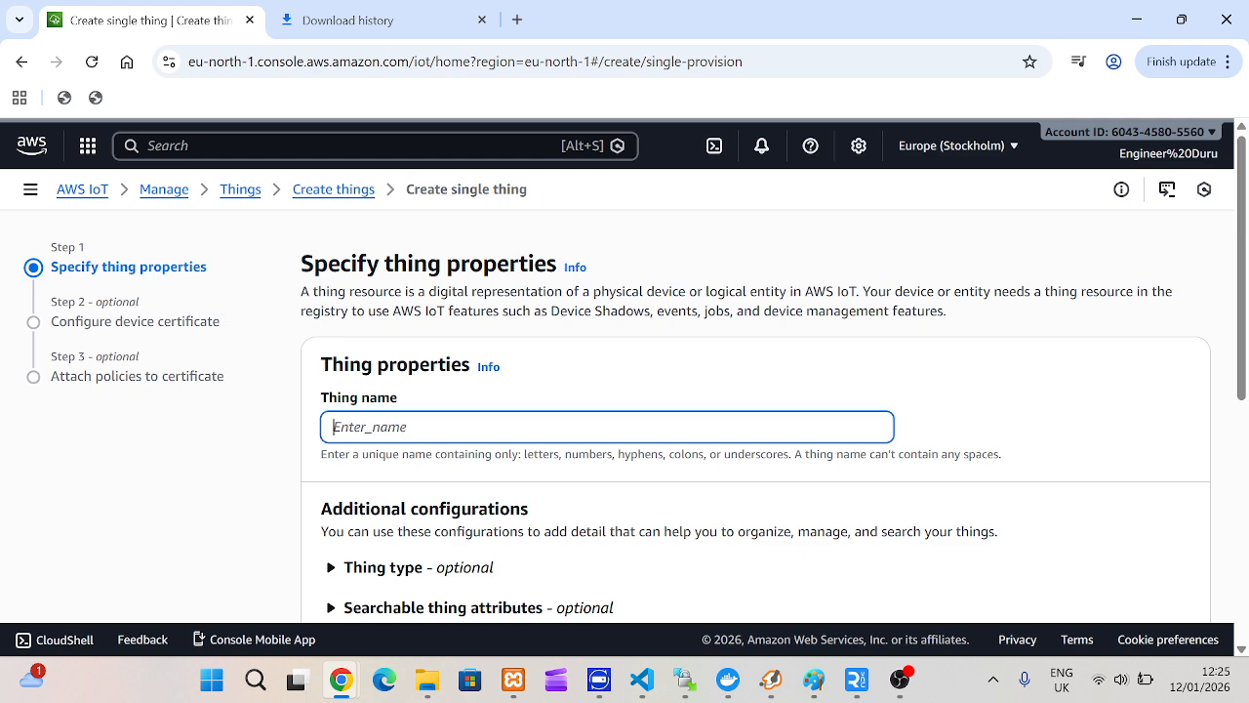
pyautogui.write('control-iot-device')
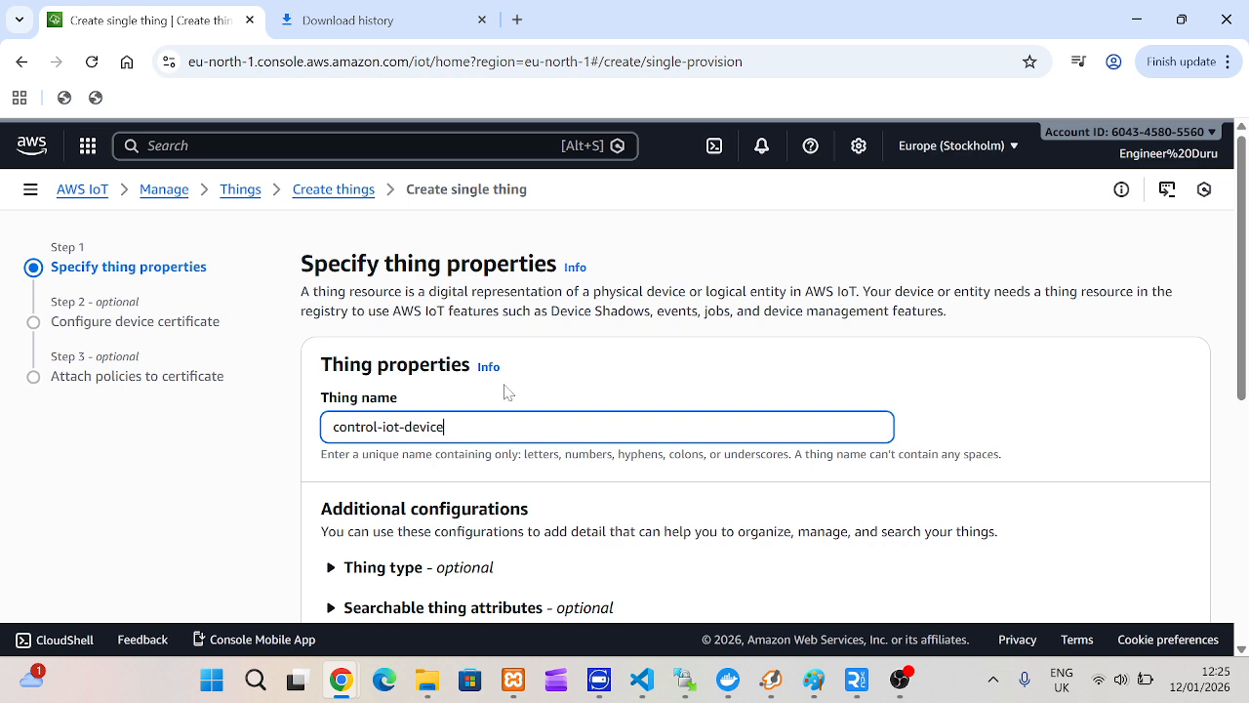
pyautogui.scroll(-5, 506, 391)
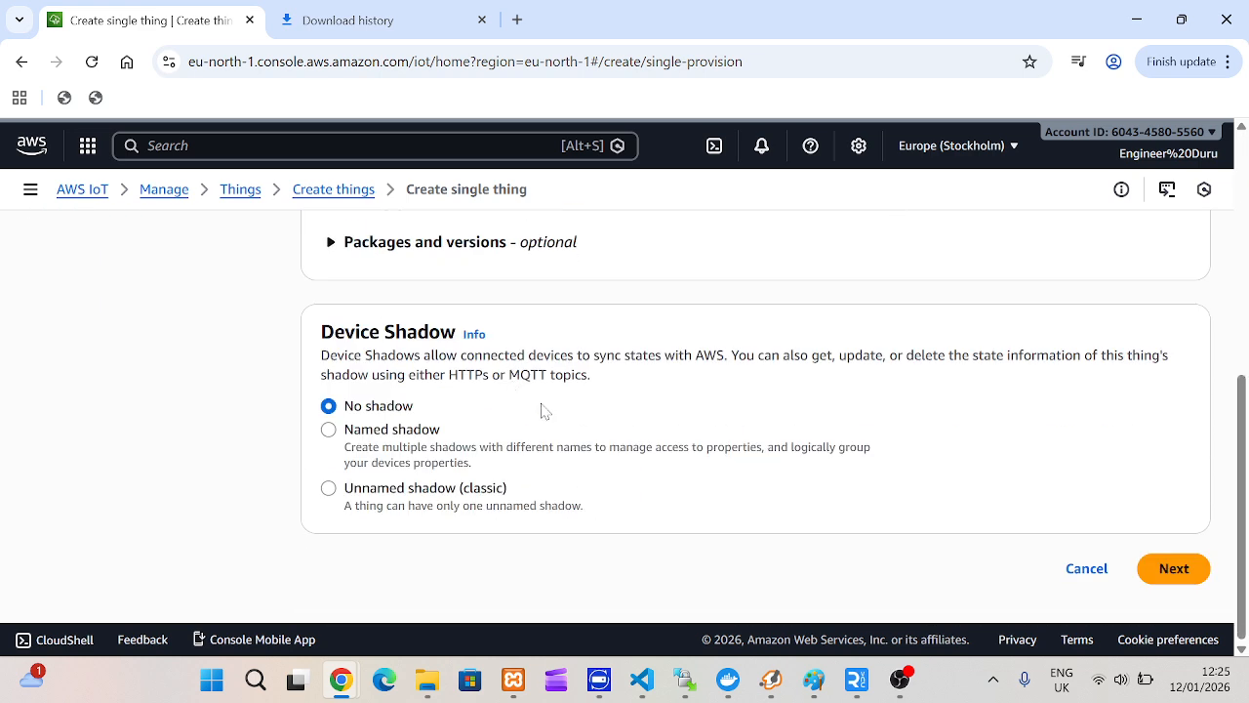
pyautogui.scroll(3, 474, 417)
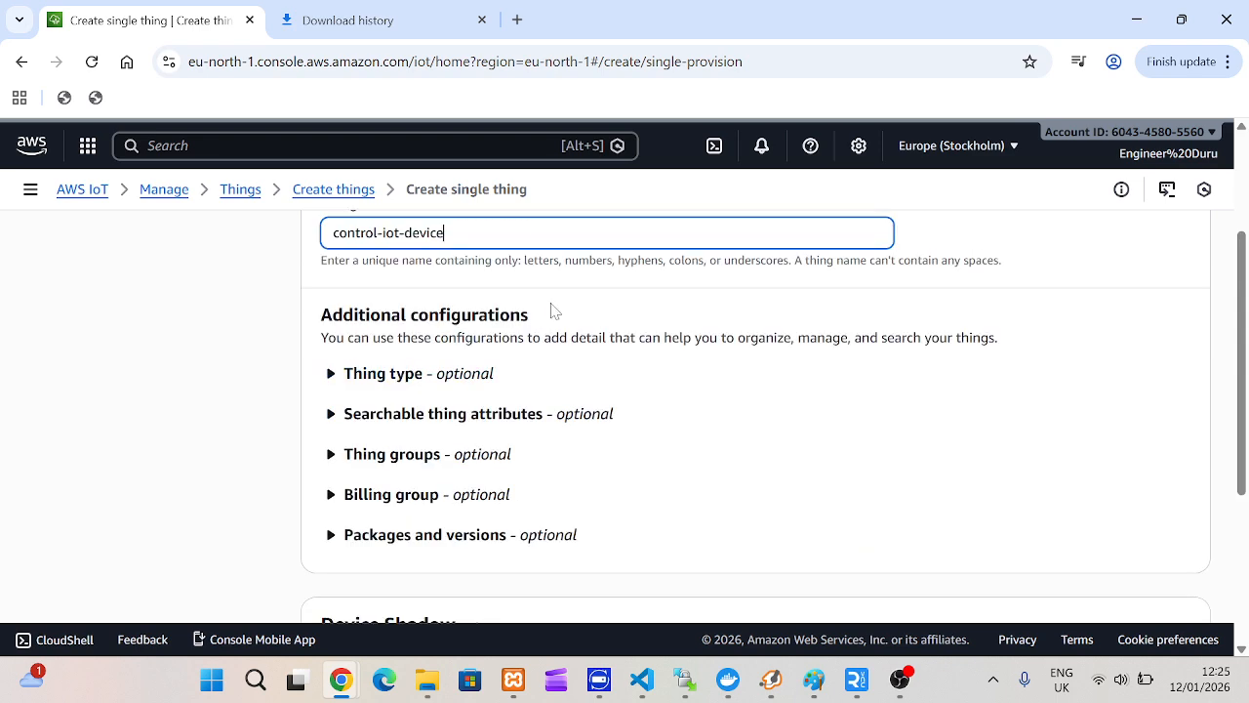
pyautogui.scroll(-3, 561, 322)
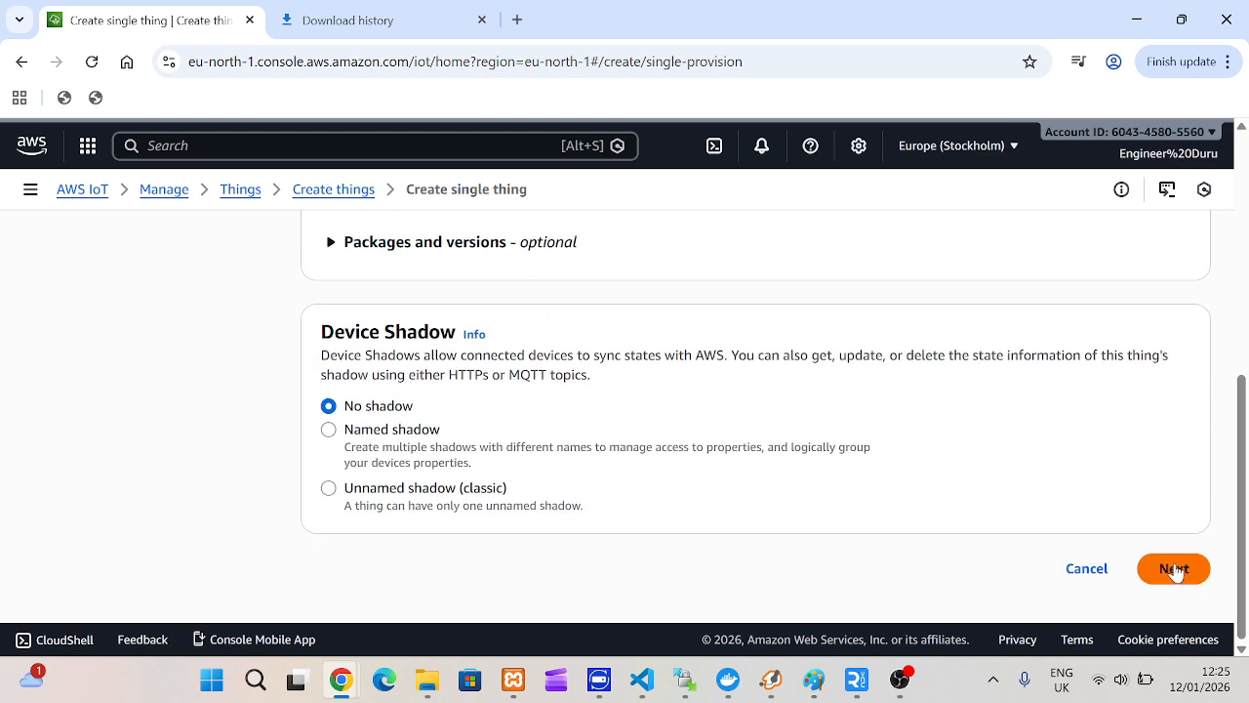
pyautogui.click(1175, 570)
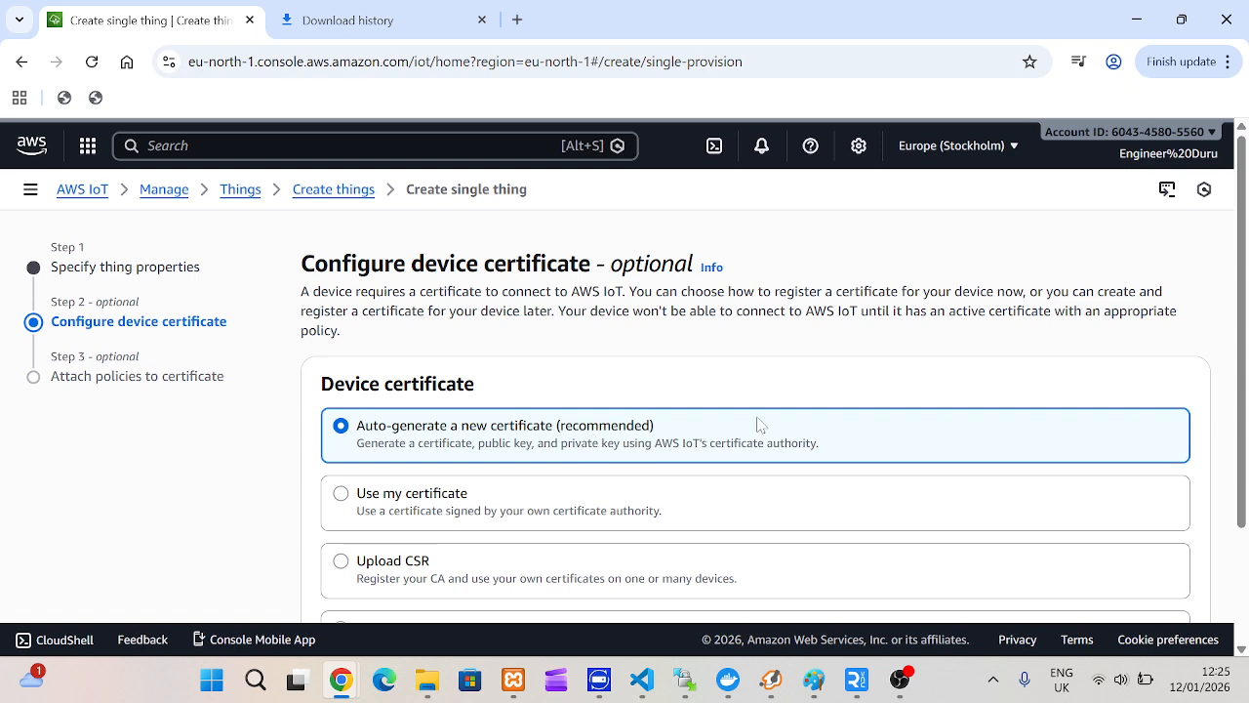
# Choose an auto-generated device certificate and create the thing without attaching any policy.
pyautogui.scroll(-3, 808, 422)
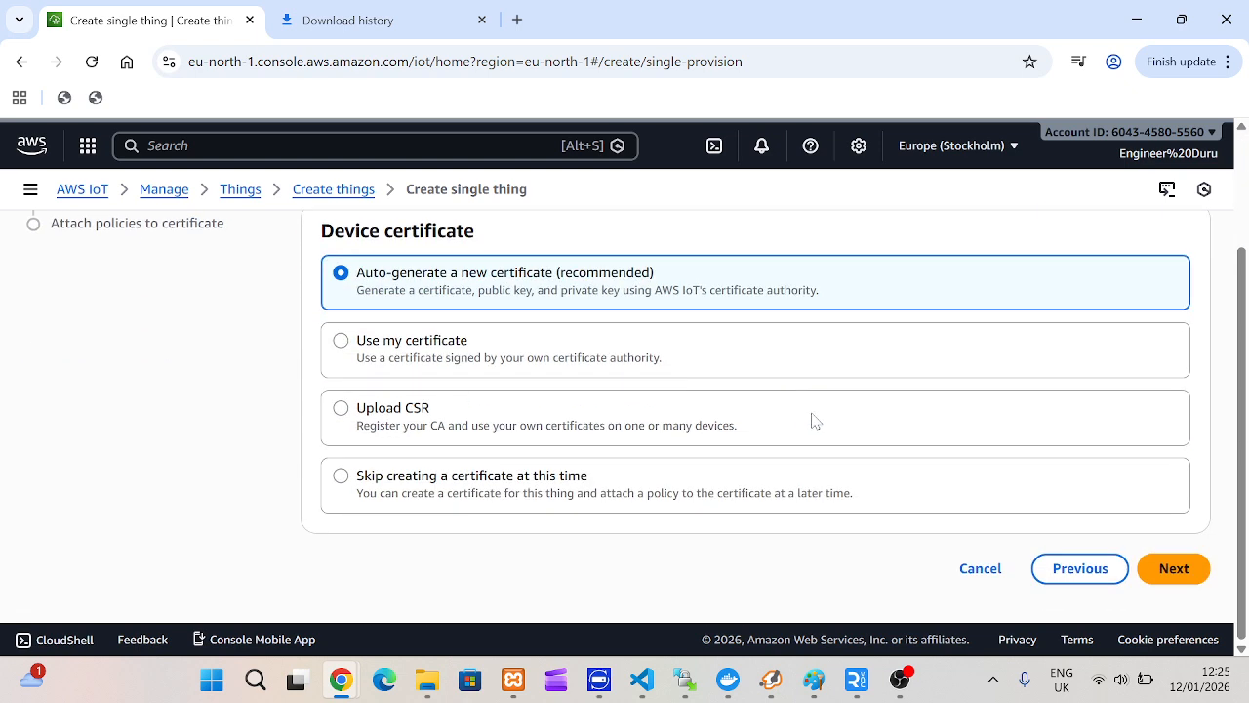
pyautogui.click(1168, 569)
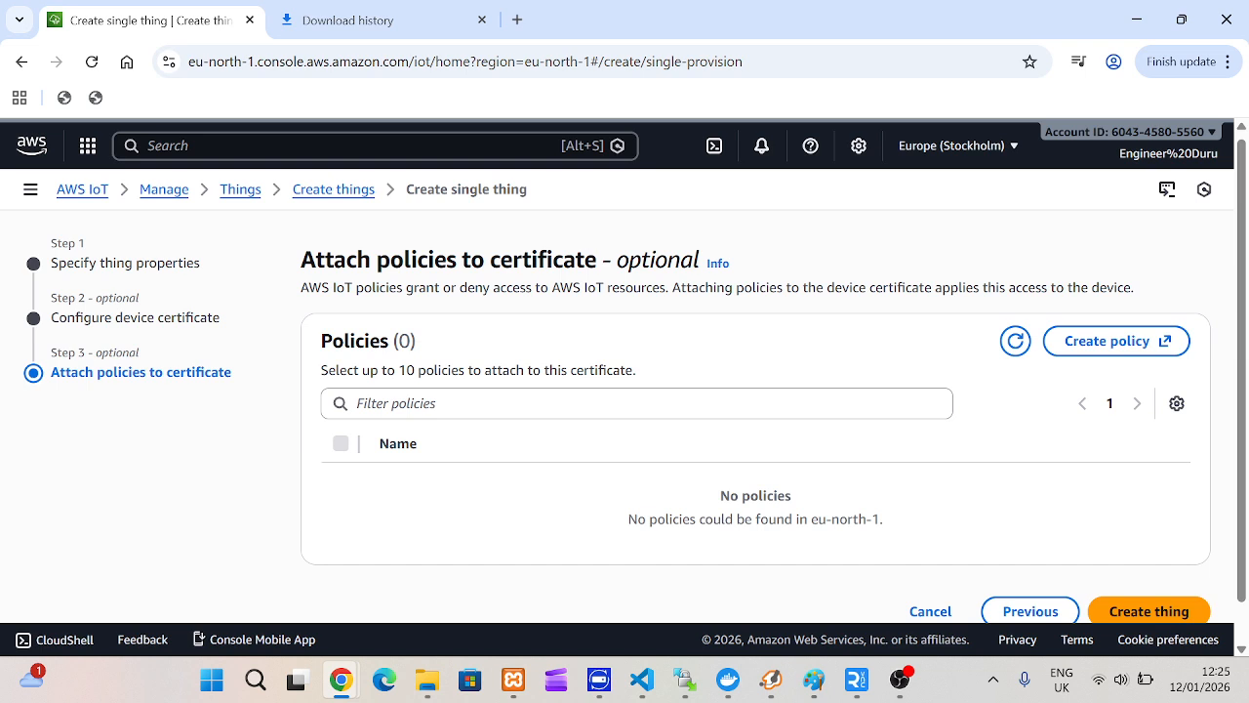
pyautogui.scroll(-1, 1114, 508)
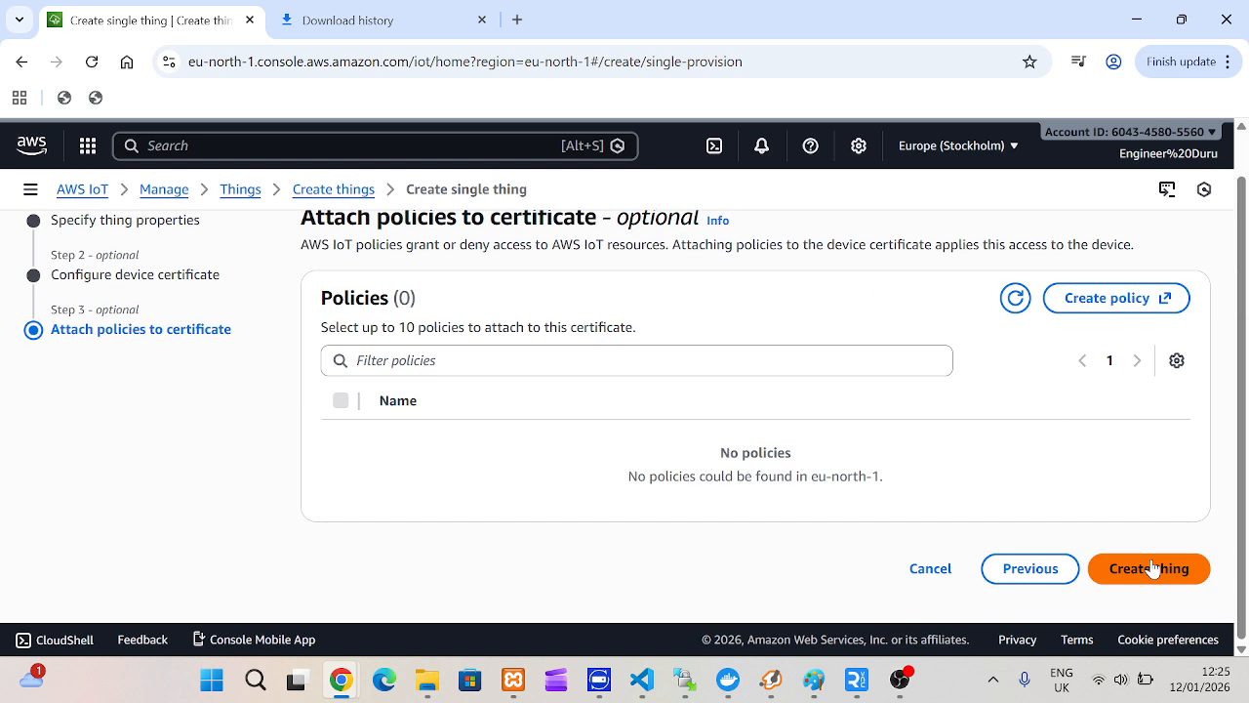
pyautogui.click(1152, 568)
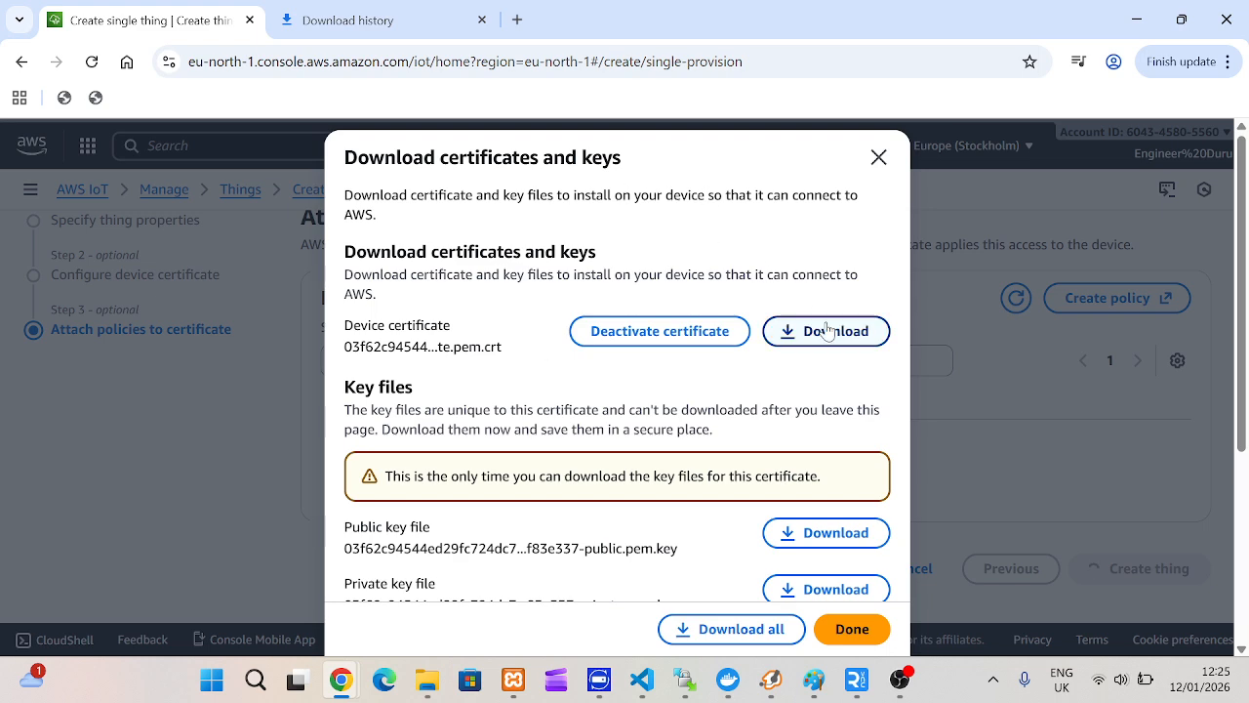
# Download all certificate and key files for the thing, allowing multiple file downloads, and finish the creation.
pyautogui.scroll(-4, 781, 469)
pyautogui.click(781, 630)
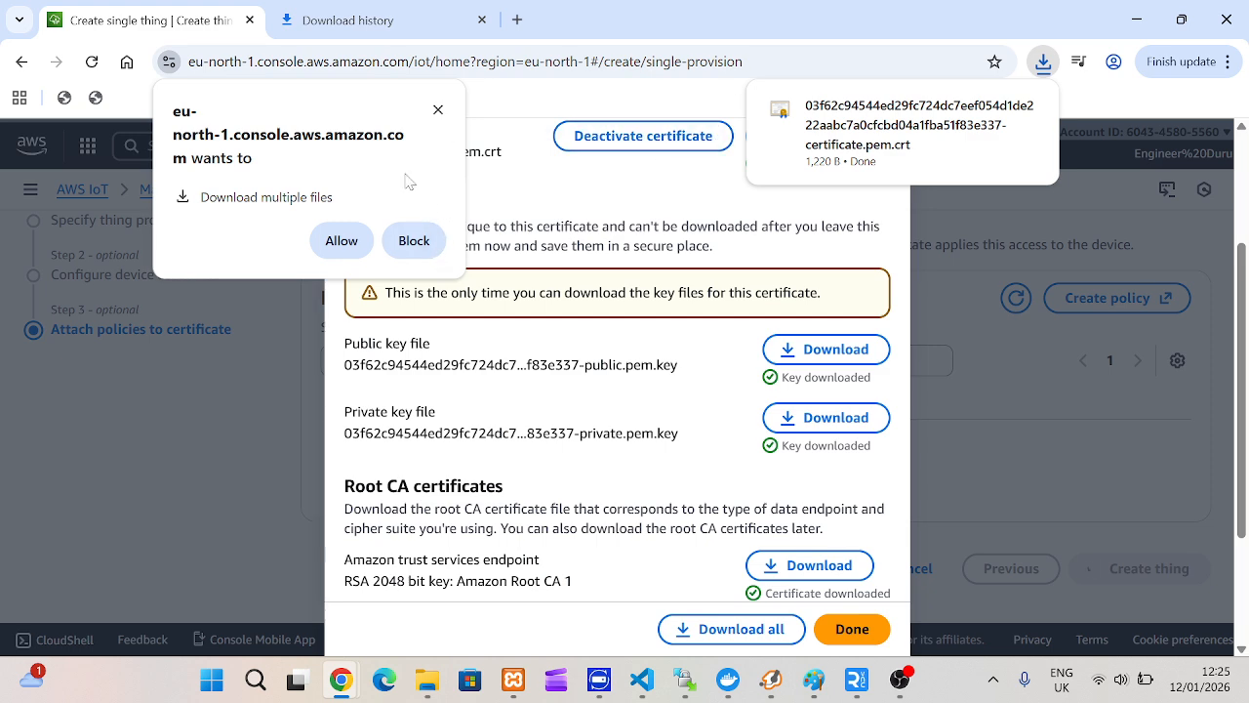
pyautogui.click(342, 241)
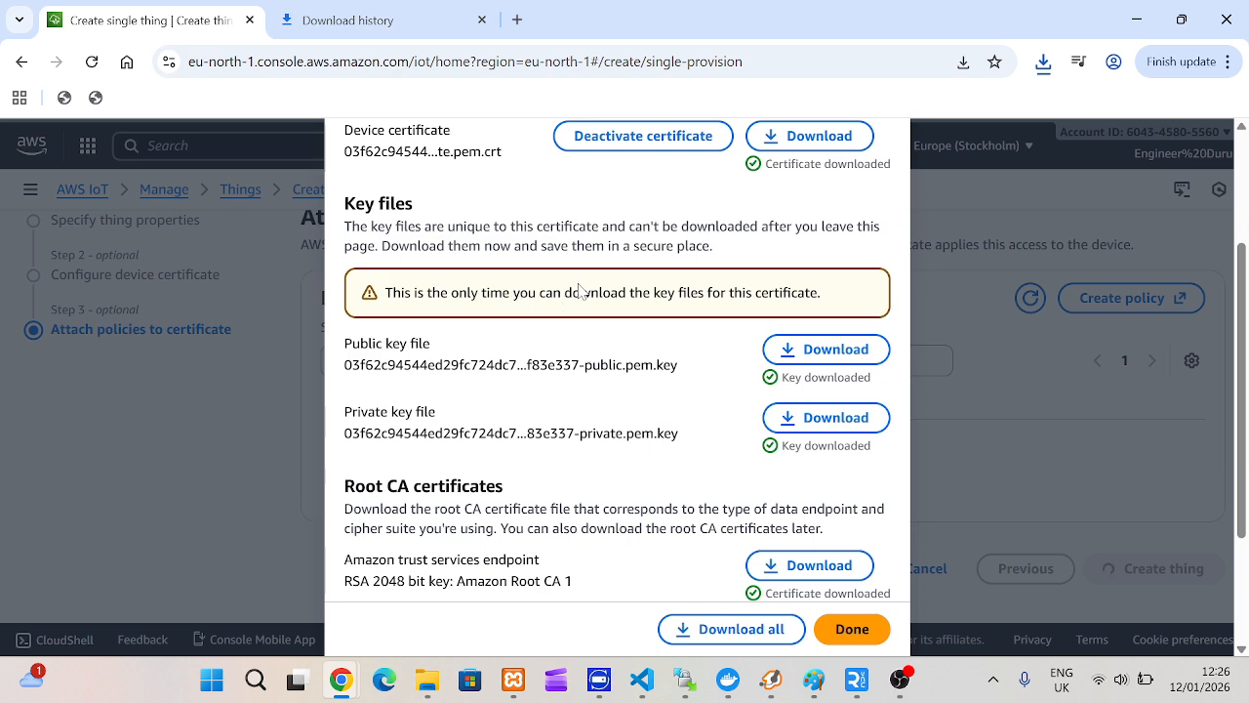
pyautogui.click(861, 630)
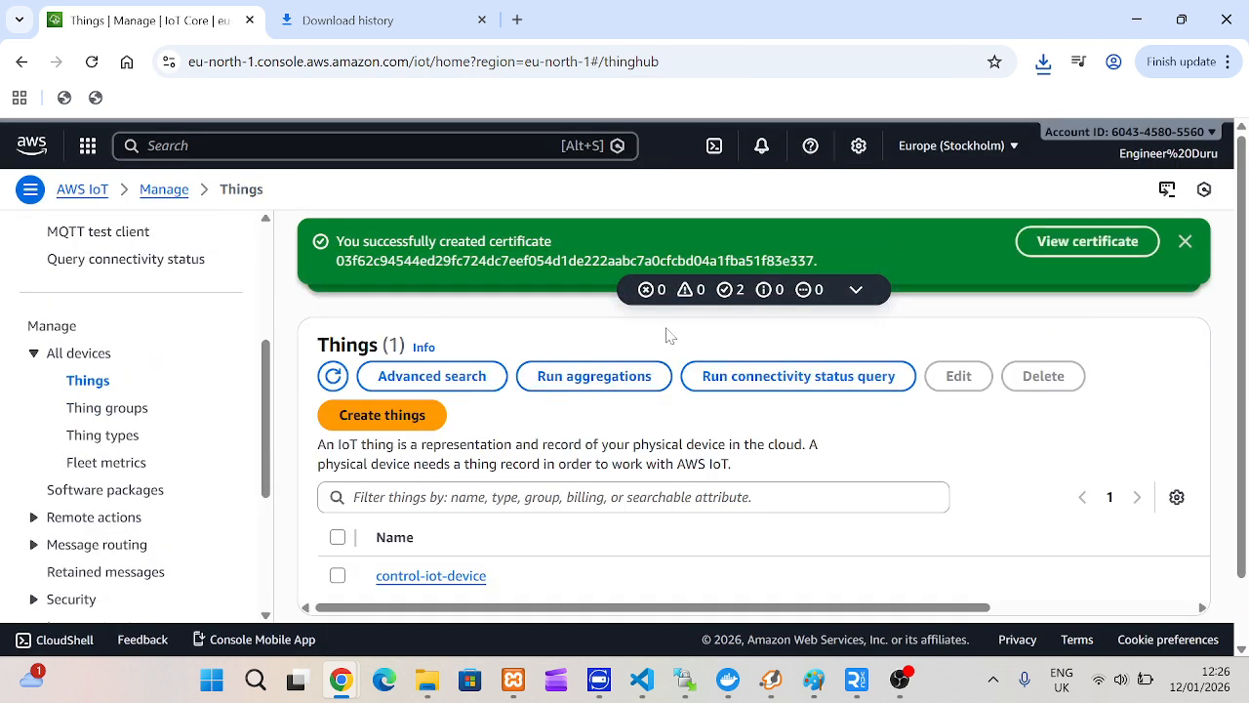
# Open the control-iot-device thing and examine its details and attached certificates.
pyautogui.scroll(-1, 524, 413)
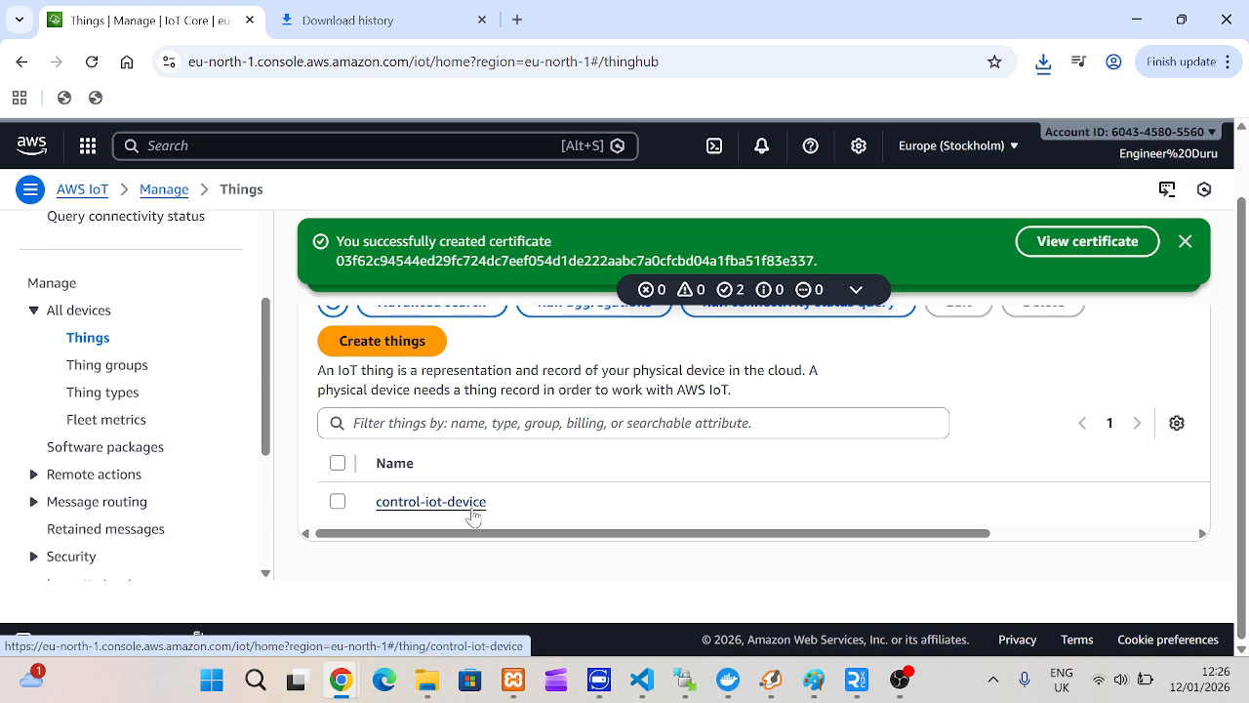
pyautogui.click(473, 511)
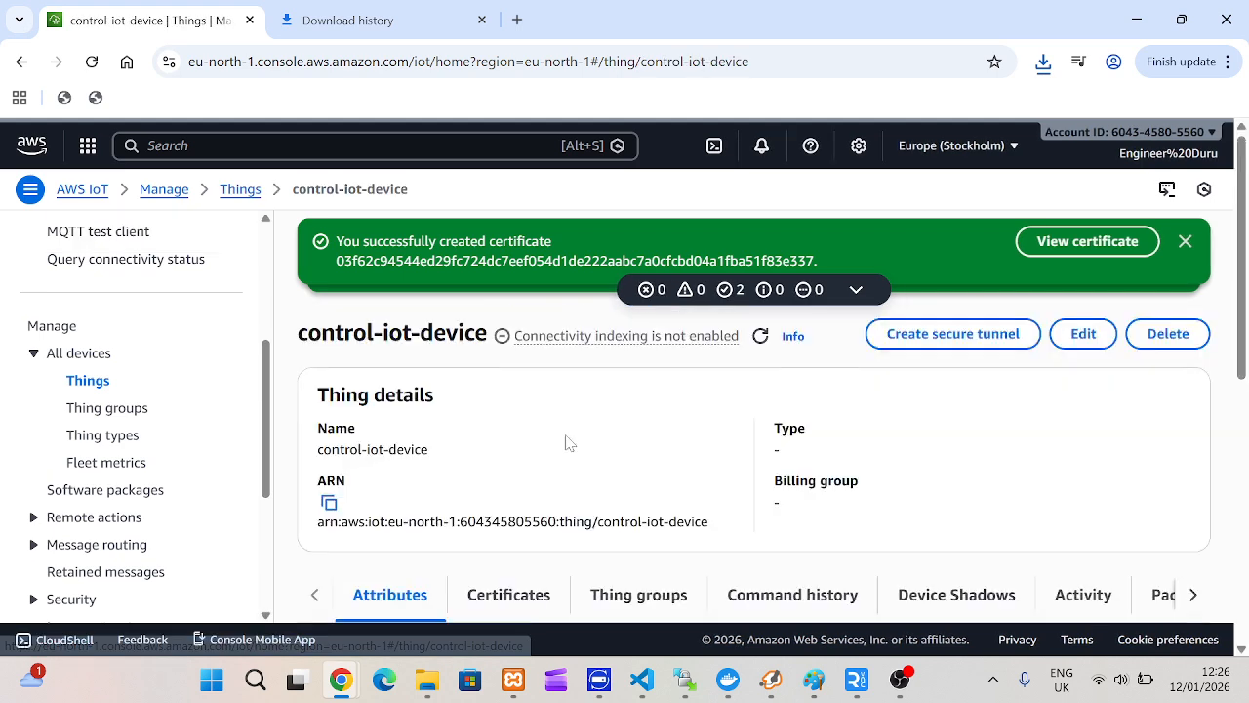
pyautogui.scroll(-5, 566, 440)
pyautogui.scroll(5, 524, 476)
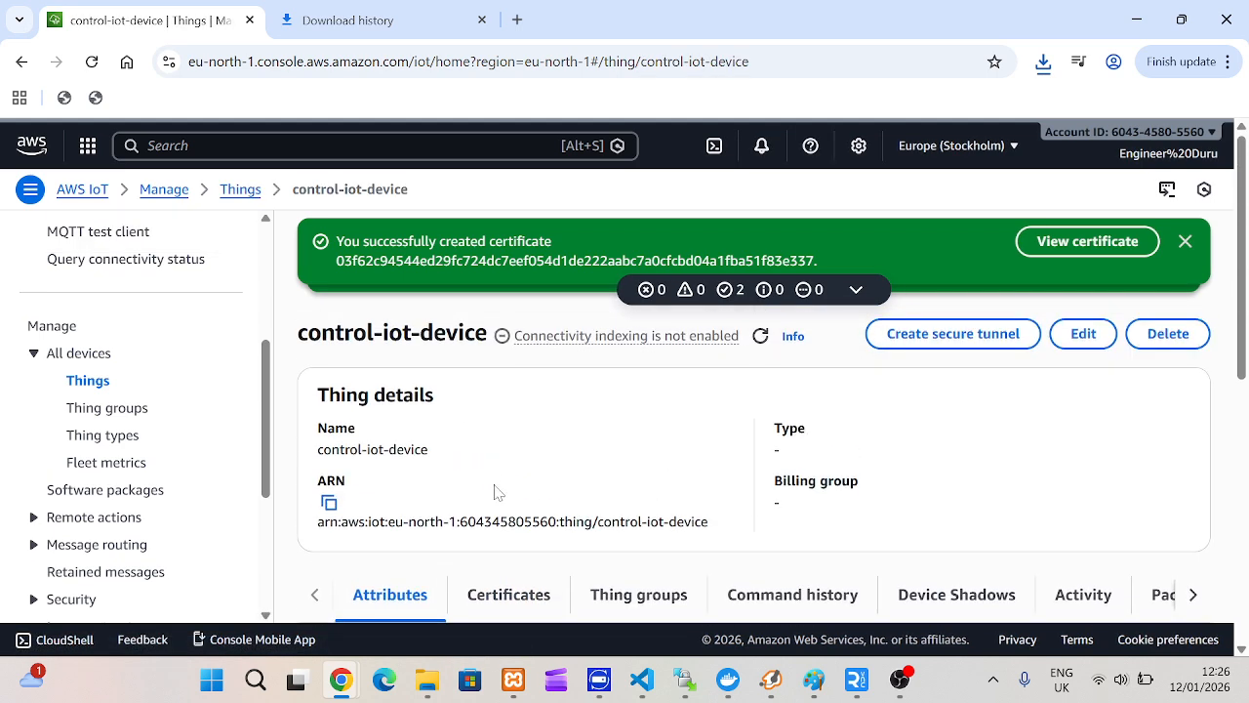
pyautogui.scroll(-2, 496, 491)
pyautogui.click(550, 493)
pyautogui.scroll(-2, 551, 493)
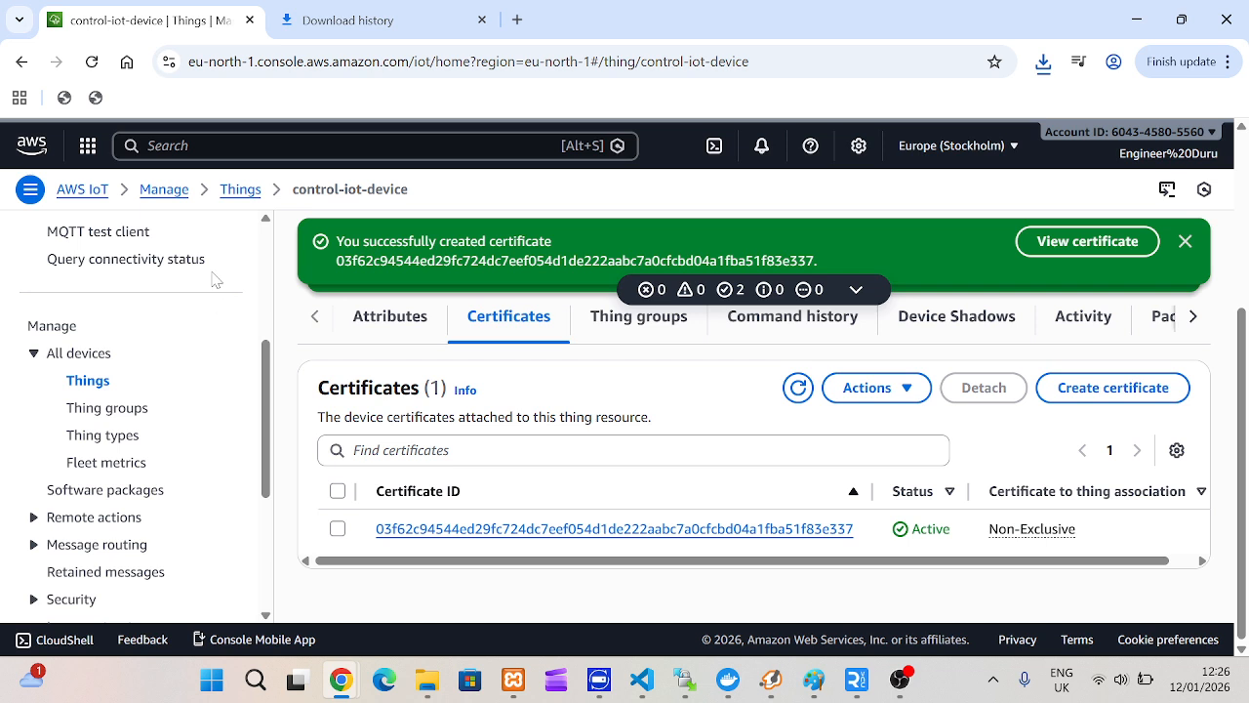
# Open the AWS IoT security policies list and dismiss the success notifications.
pyautogui.scroll(-3, 200, 275)
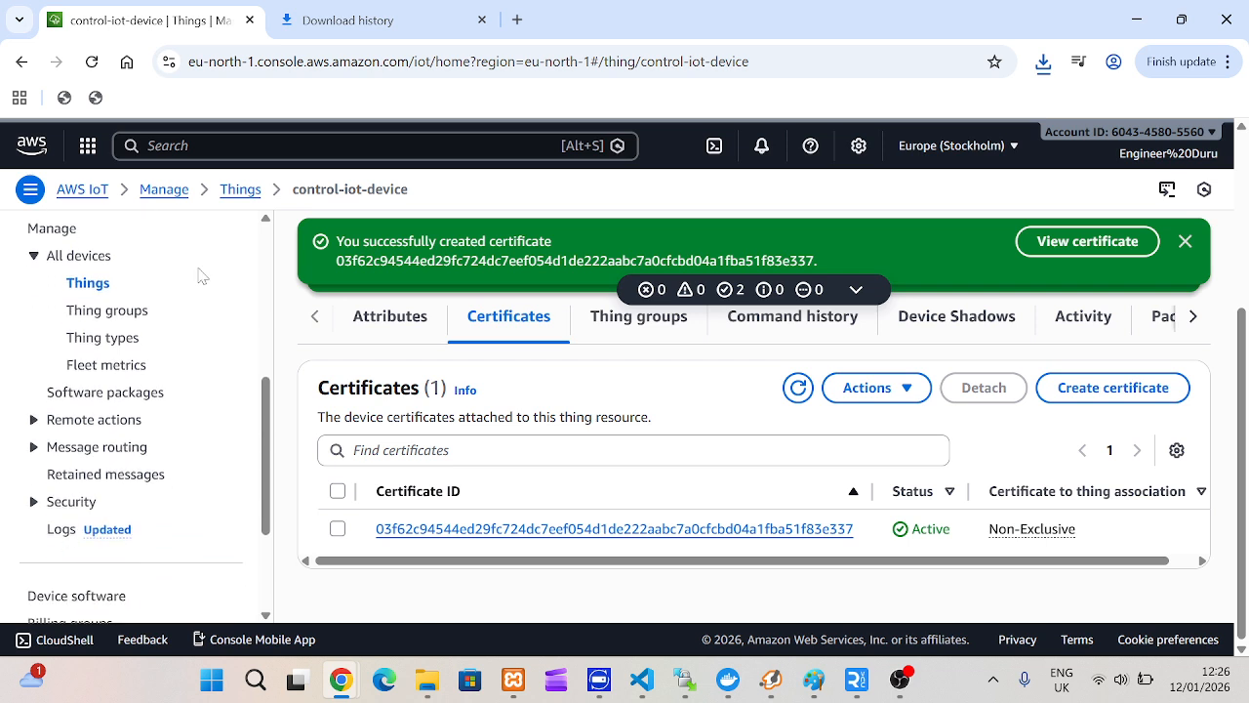
pyautogui.click(132, 312)
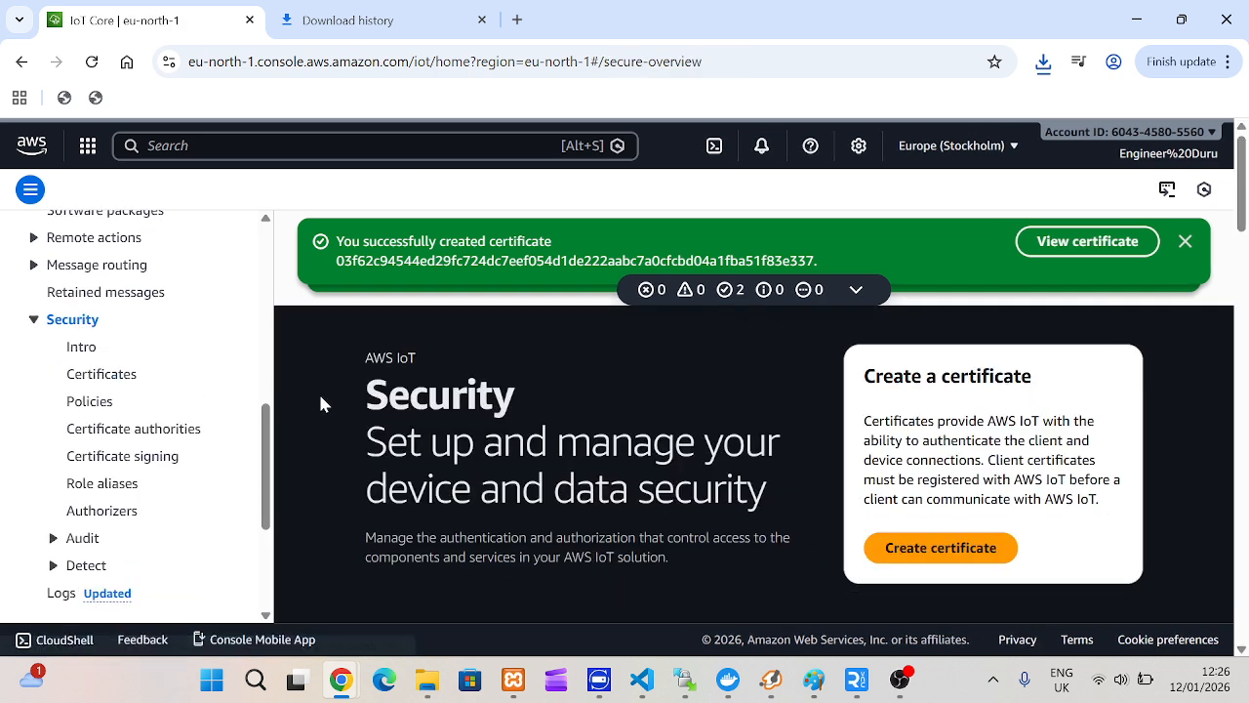
pyautogui.click(97, 408)
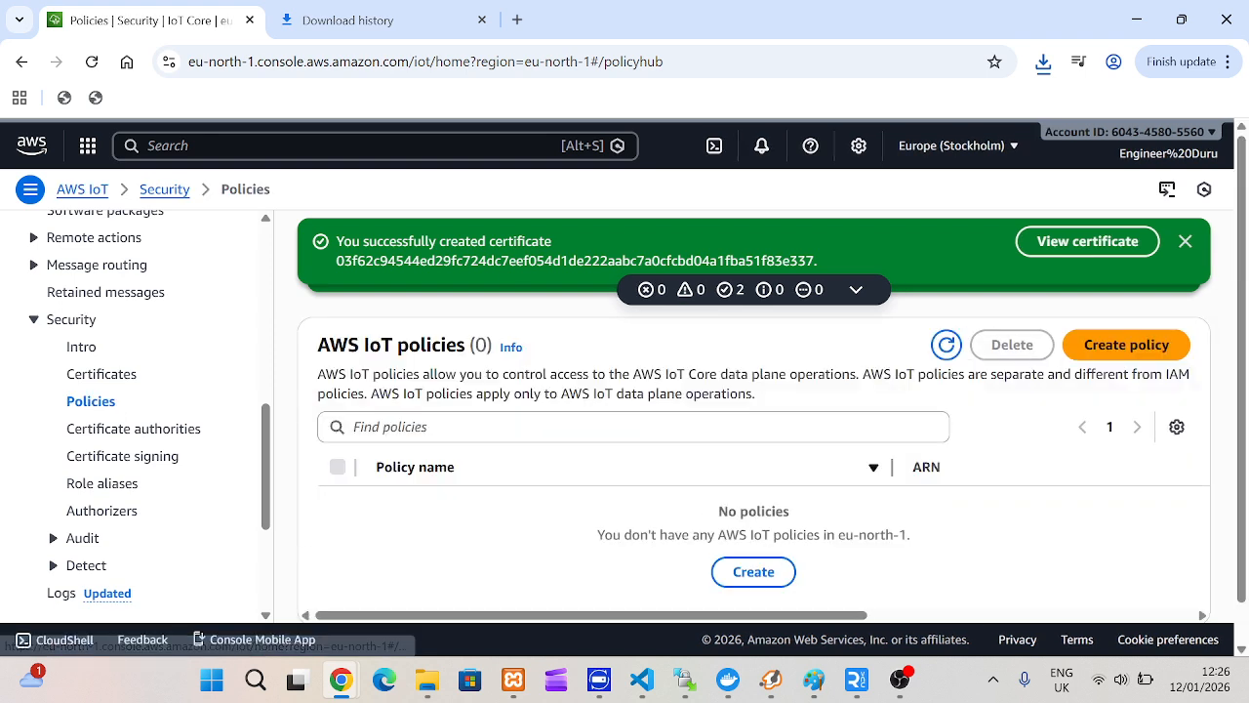
pyautogui.click(1185, 244)
pyautogui.click(1185, 245)
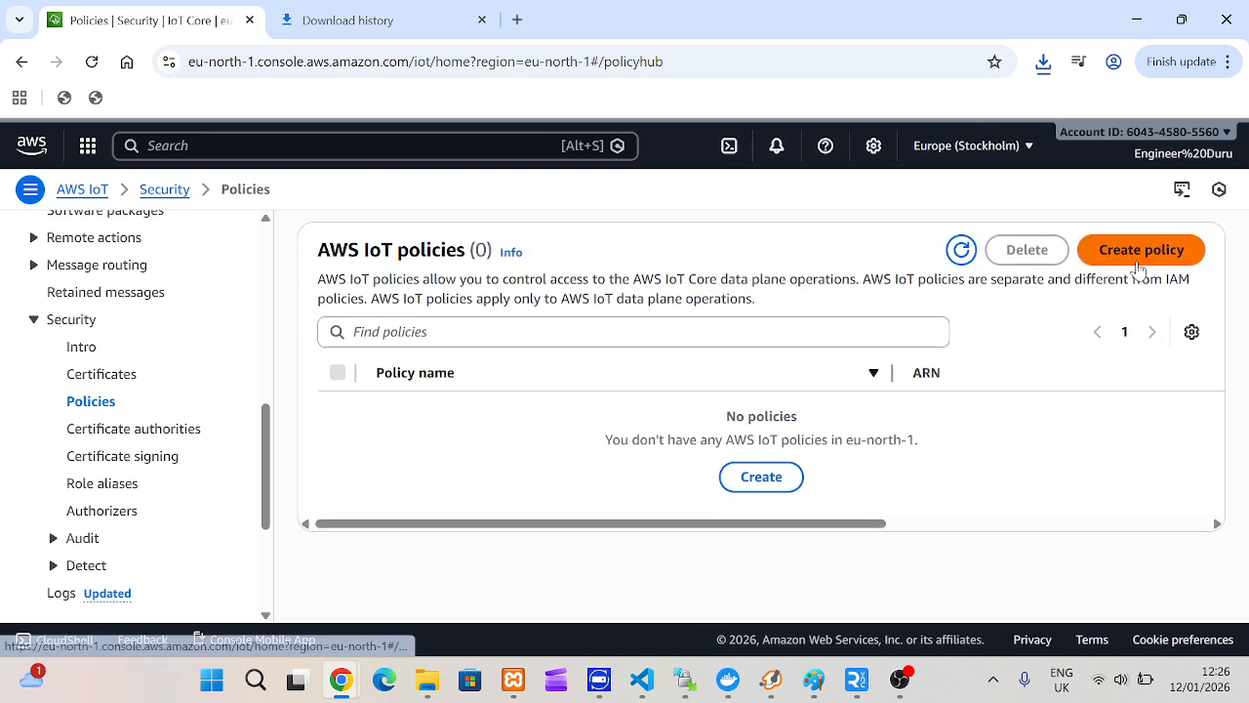
# Start a new AWS IoT policy and name it iot-policy.
pyautogui.click(1138, 251)
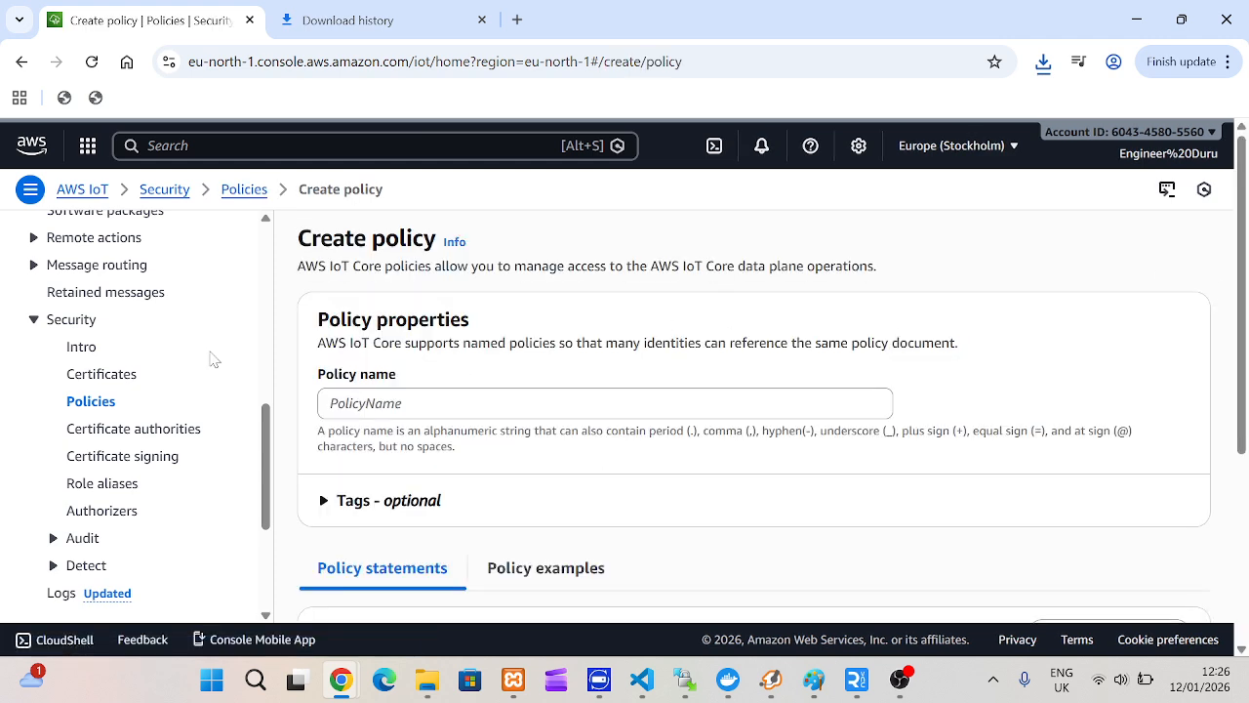
pyautogui.click(391, 403)
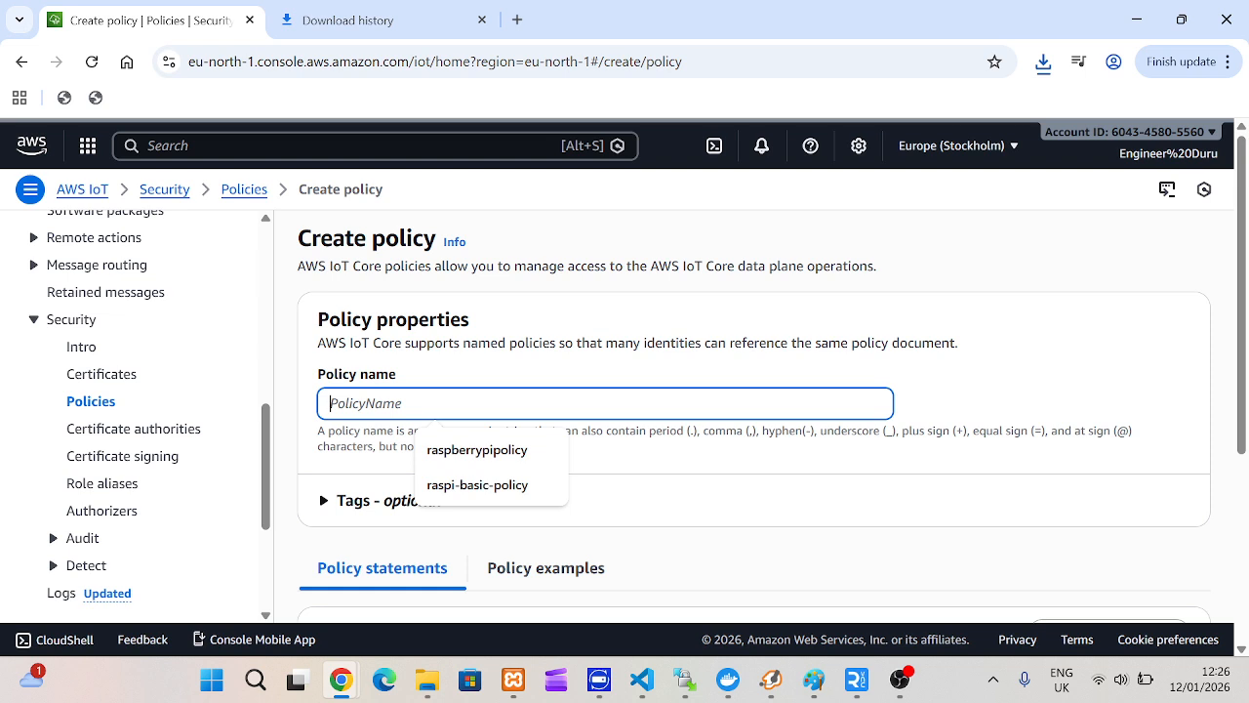
pyautogui.write('iot-policy')
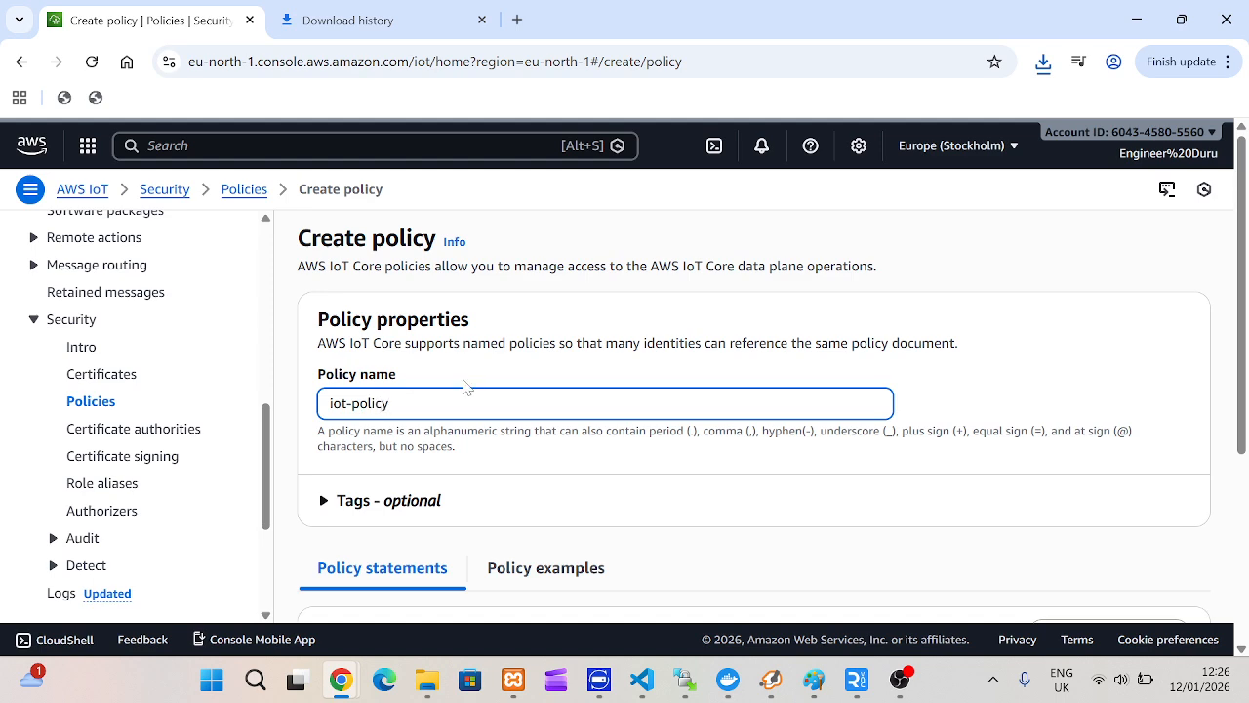
# Set the action of the policy's Allow statement to * for all AWS IoT actions.
pyautogui.scroll(-1, 483, 379)
pyautogui.scroll(-2, 639, 355)
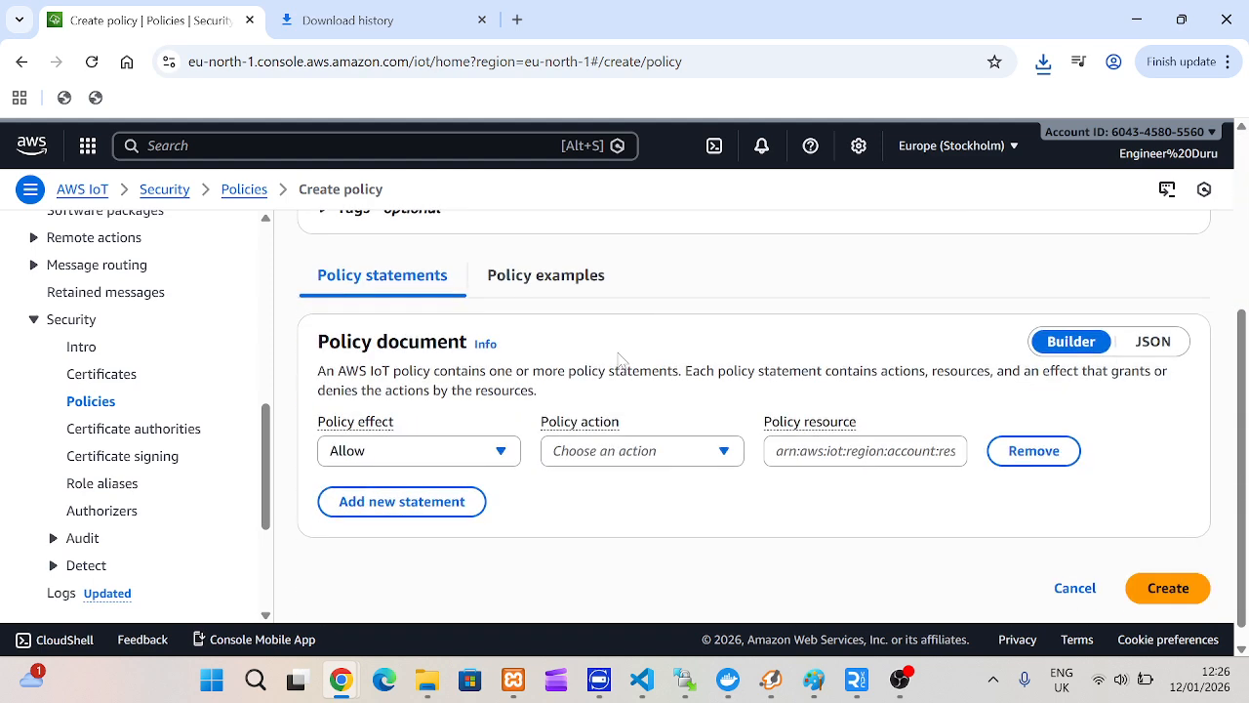
pyautogui.scroll(2, 513, 391)
pyautogui.scroll(-2, 522, 485)
pyautogui.click(644, 451)
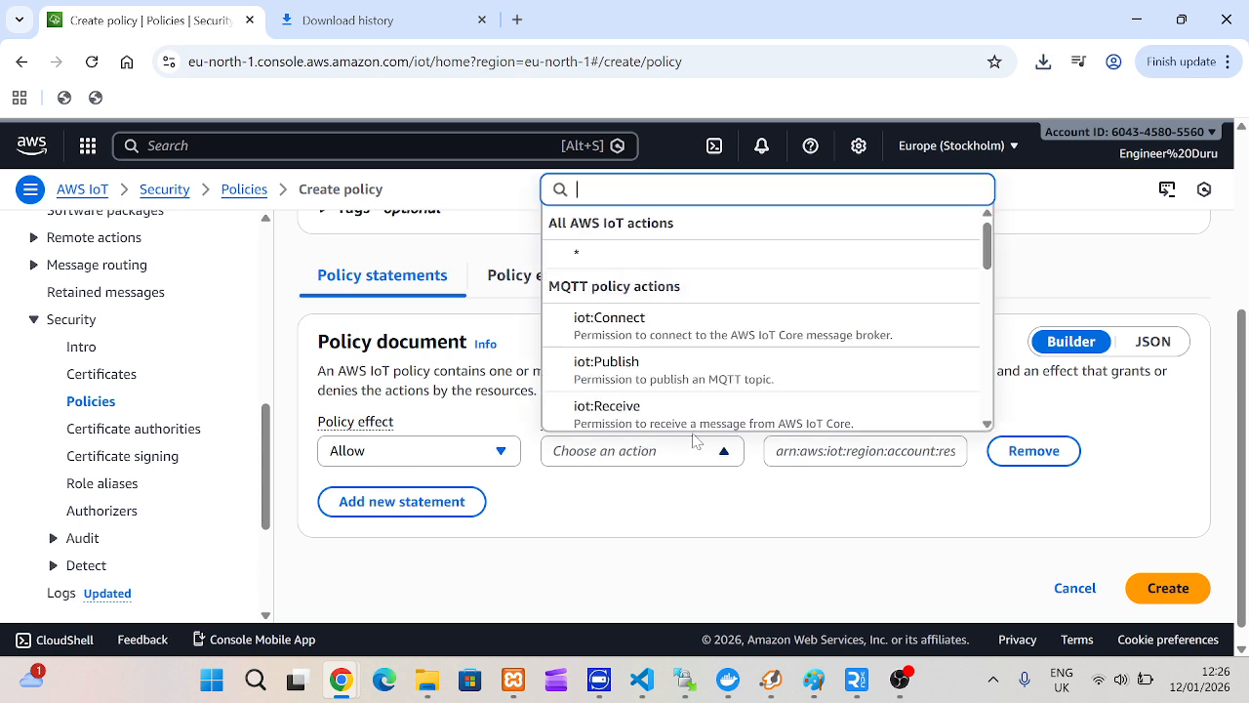
pyautogui.click(650, 261)
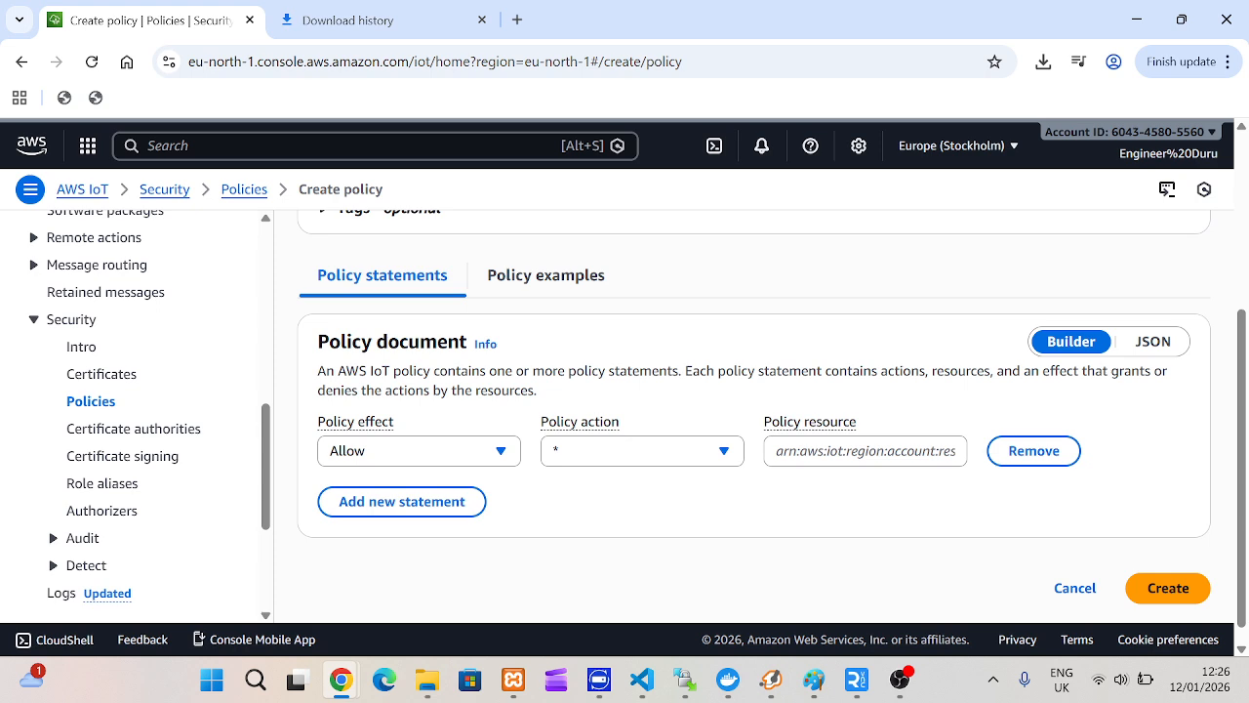
# Set the resource of the policy's Allow statement to * and create the policy.
pyautogui.click(865, 451)
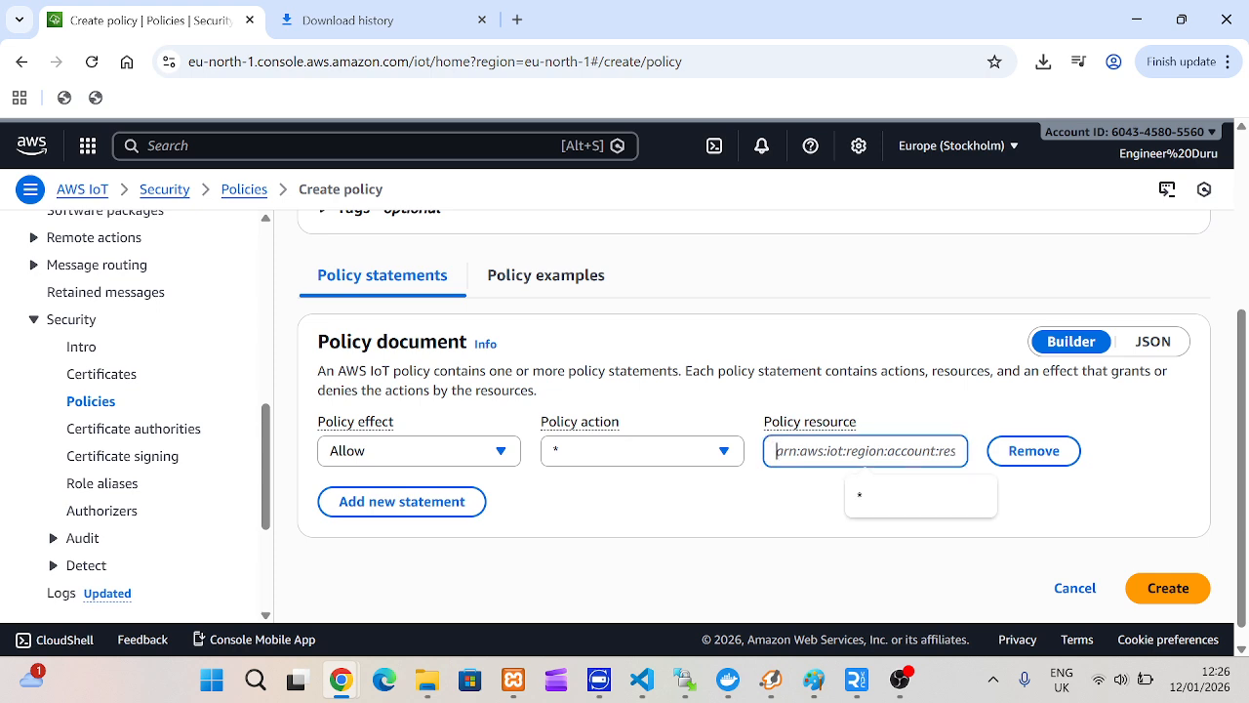
pyautogui.click(858, 497)
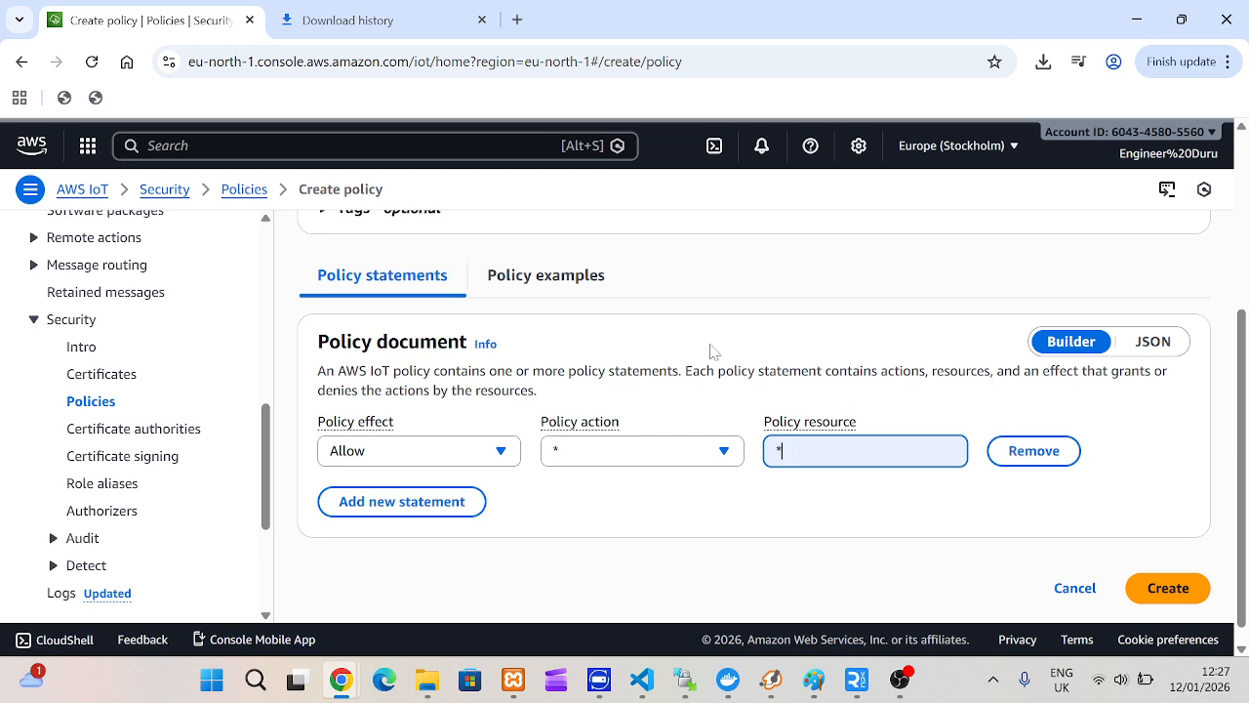
pyautogui.click(1169, 589)
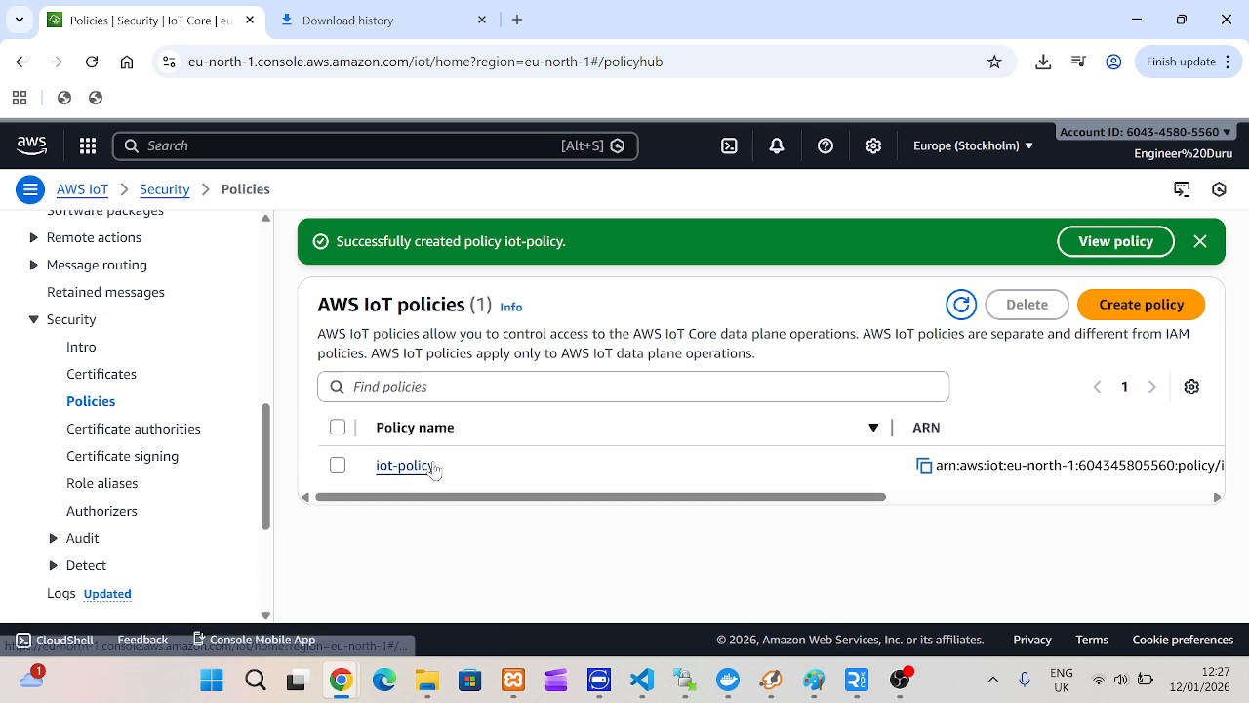
# Open iot-policy and show its active version's policy document as JSON.
pyautogui.click(395, 467)
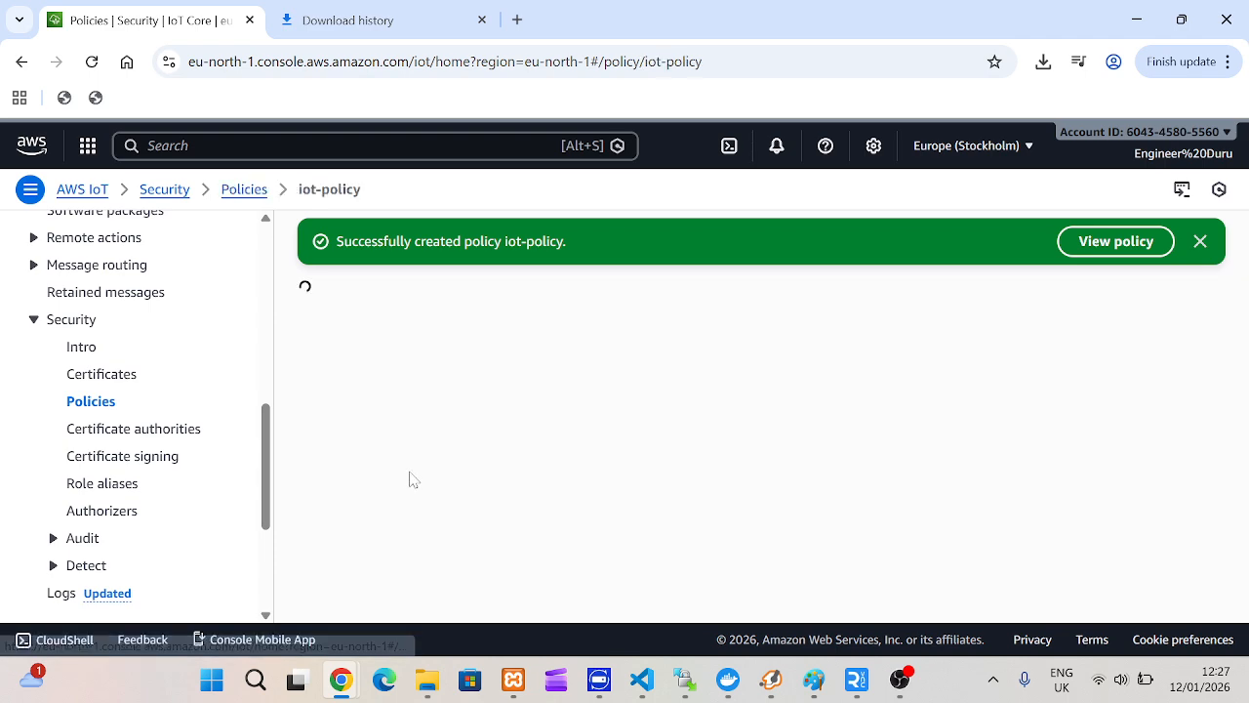
pyautogui.scroll(-3, 518, 402)
pyautogui.scroll(3, 522, 410)
pyautogui.scroll(-3, 566, 402)
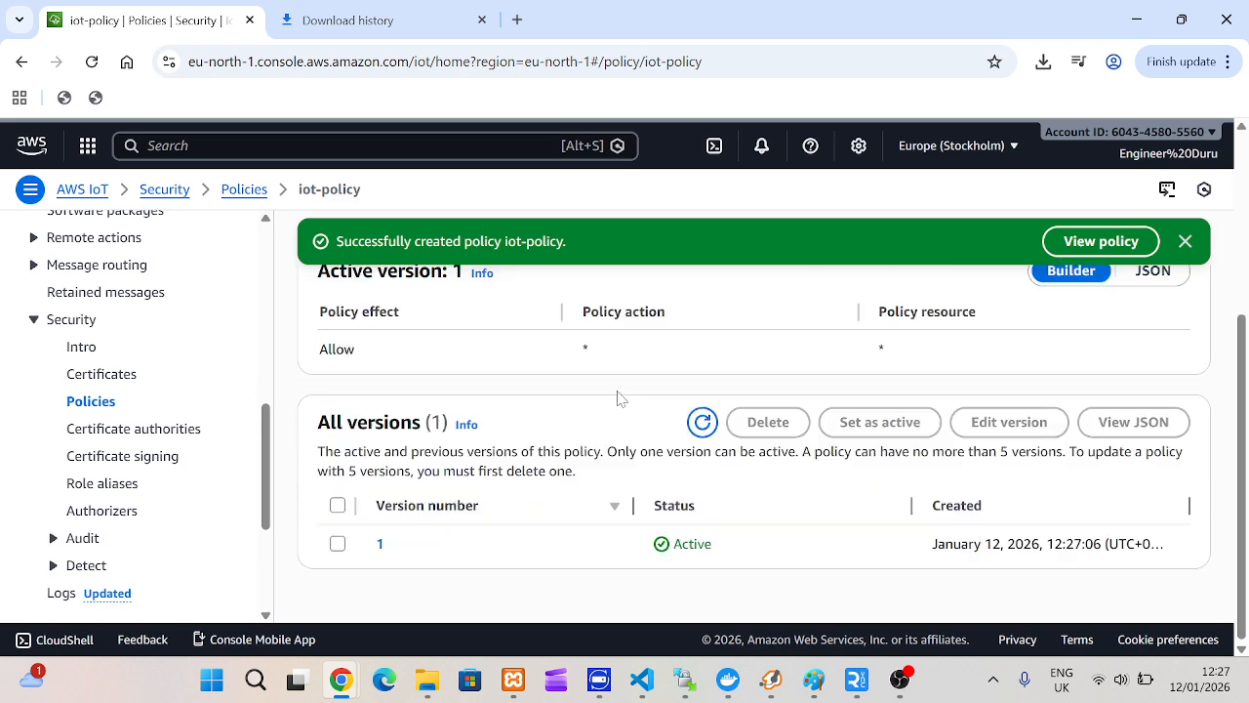
pyautogui.scroll(1, 927, 395)
pyautogui.click(1157, 373)
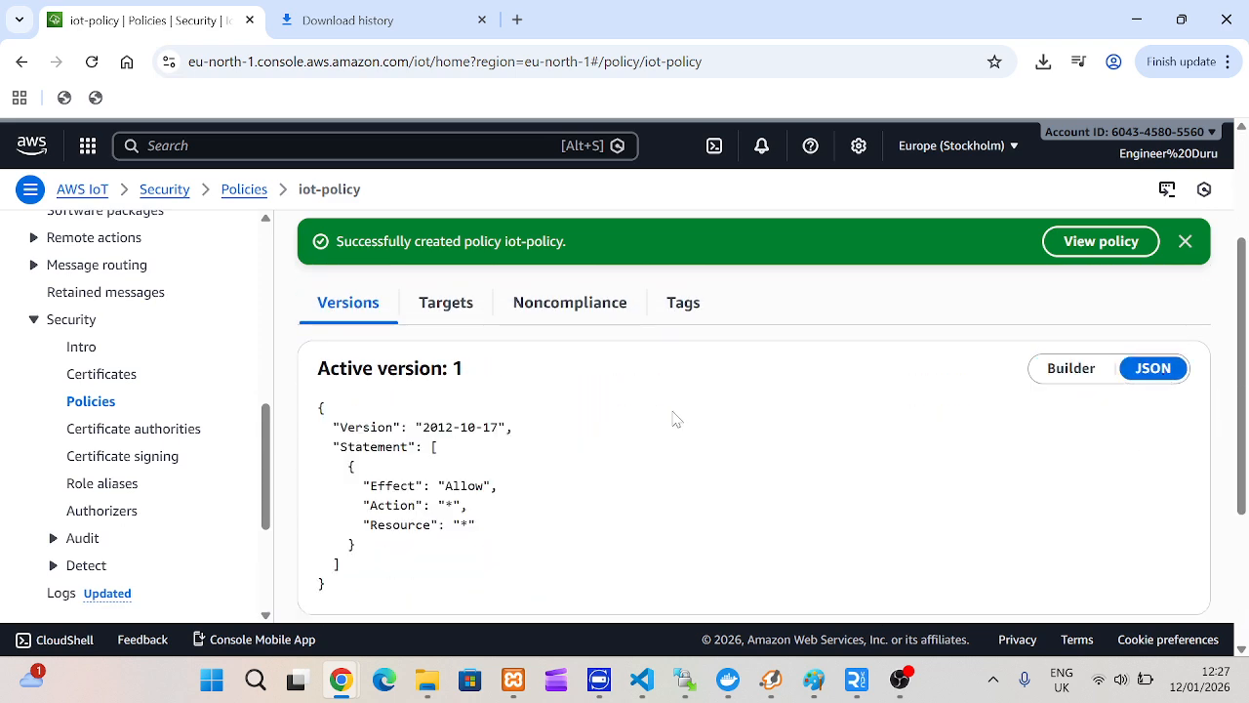
# Examine the Action and Resource entries in iot-policy's JSON statement.
pyautogui.scroll(-1, 586, 528)
pyautogui.scroll(1, 427, 400)
pyautogui.scroll(-2, 426, 400)
pyautogui.moveTo(467, 309); pyautogui.dragTo(409, 313)
pyautogui.scroll(2, 508, 356)
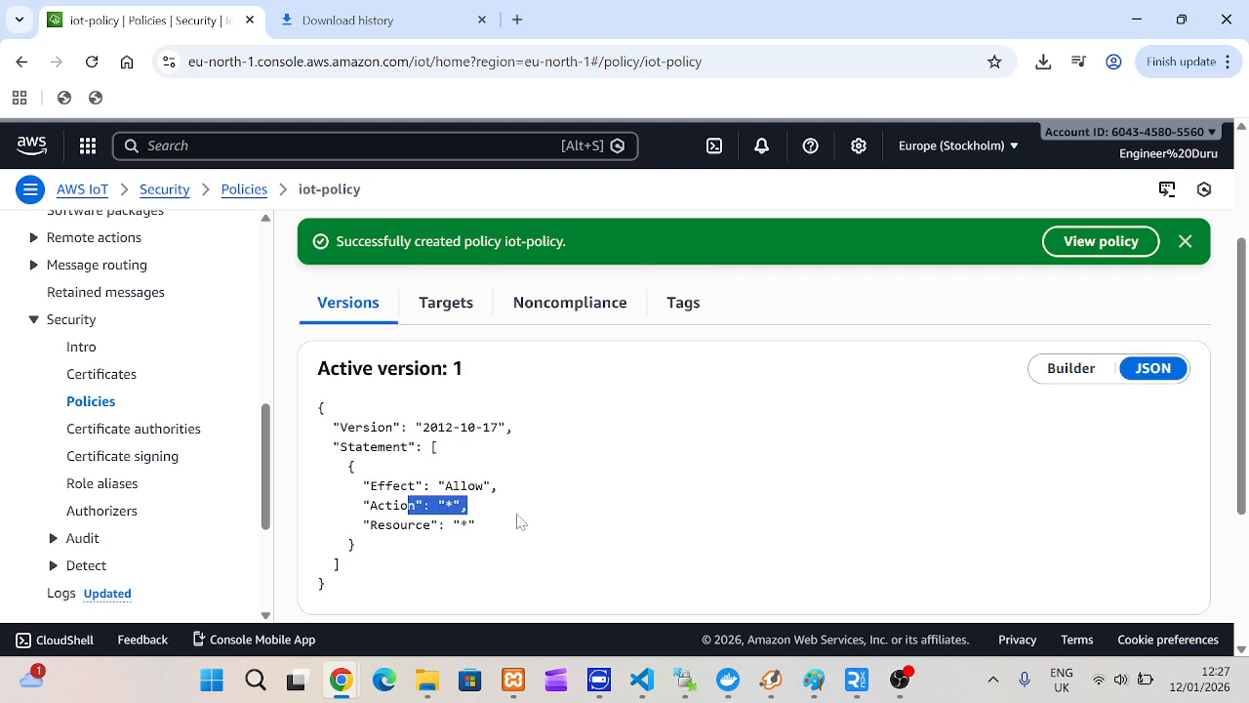
pyautogui.moveTo(480, 525); pyautogui.dragTo(401, 525)
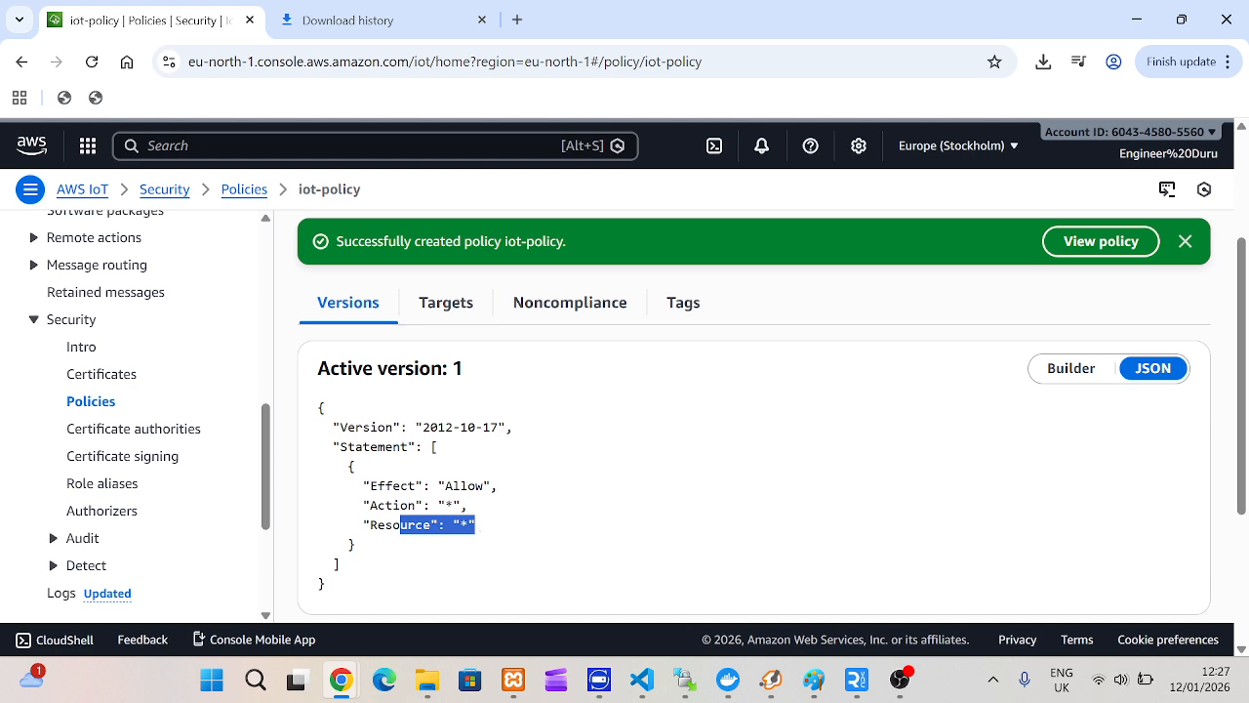
pyautogui.scroll(2, 237, 329)
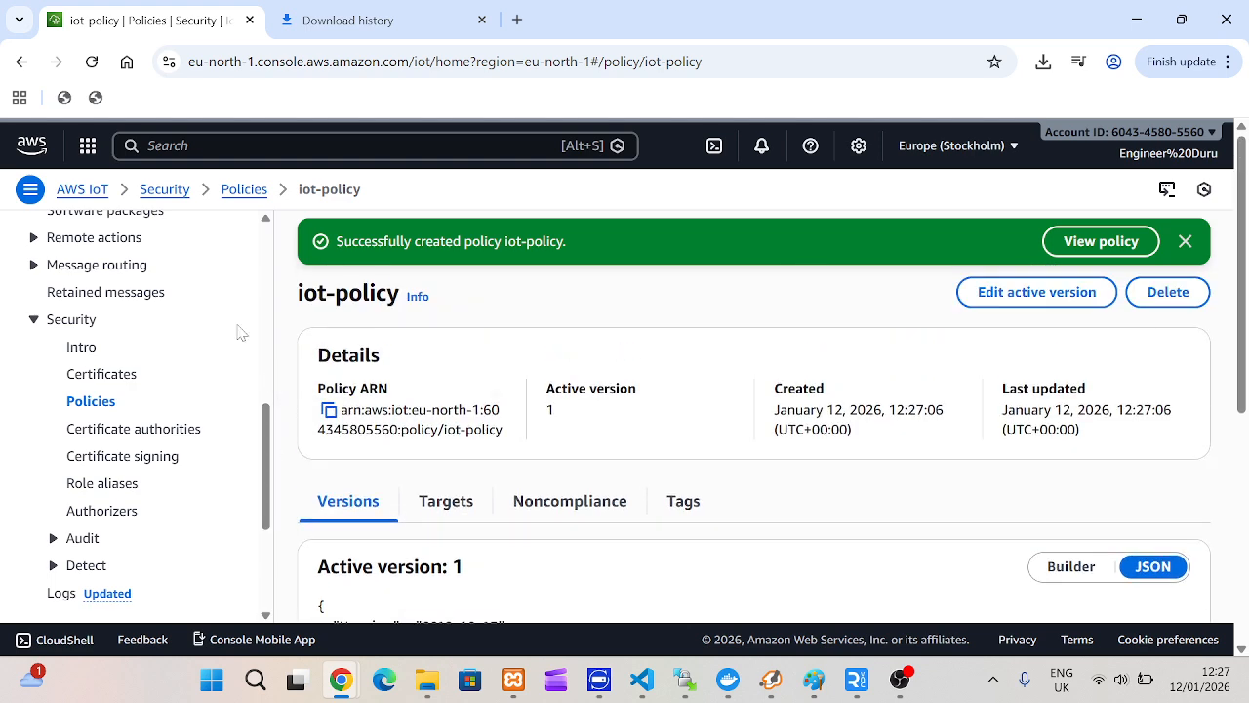
# Open the certificate attached to the control-iot-device thing.
pyautogui.scroll(1, 132, 399)
pyautogui.scroll(3, 156, 352)
pyautogui.scroll(-1, 126, 419)
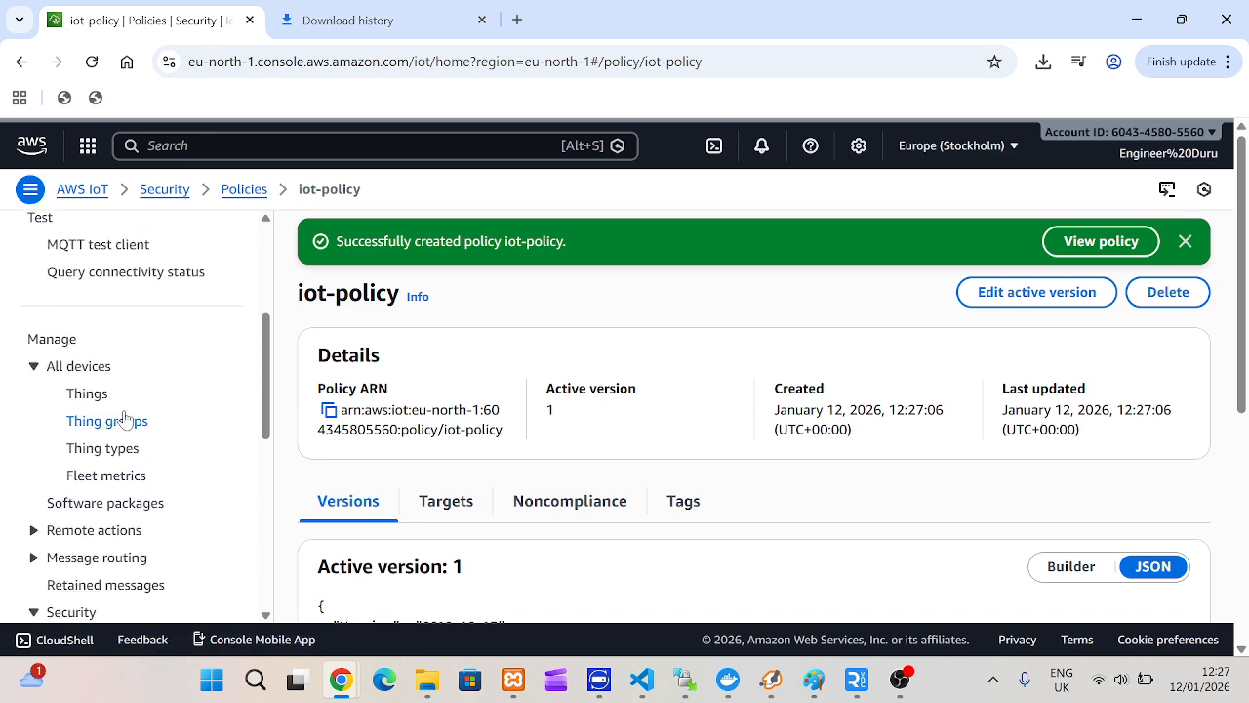
pyautogui.click(73, 393)
pyautogui.scroll(-1, 476, 493)
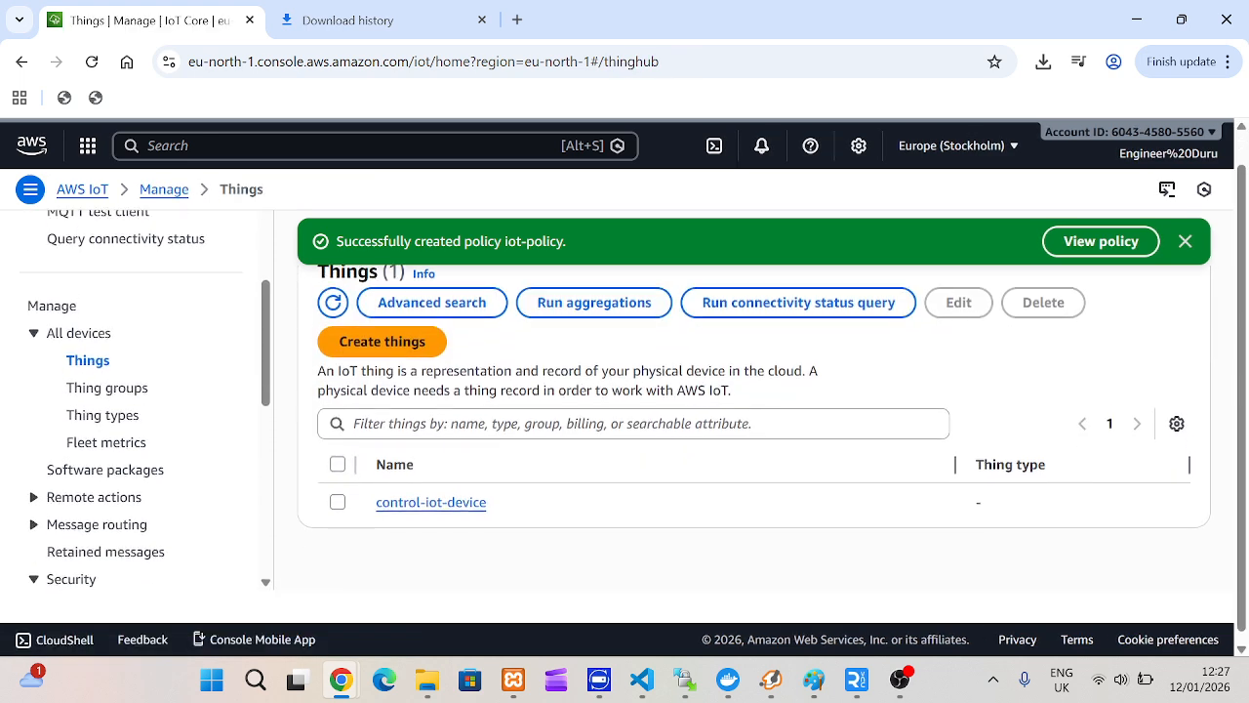
pyautogui.click(434, 494)
pyautogui.scroll(-5, 538, 400)
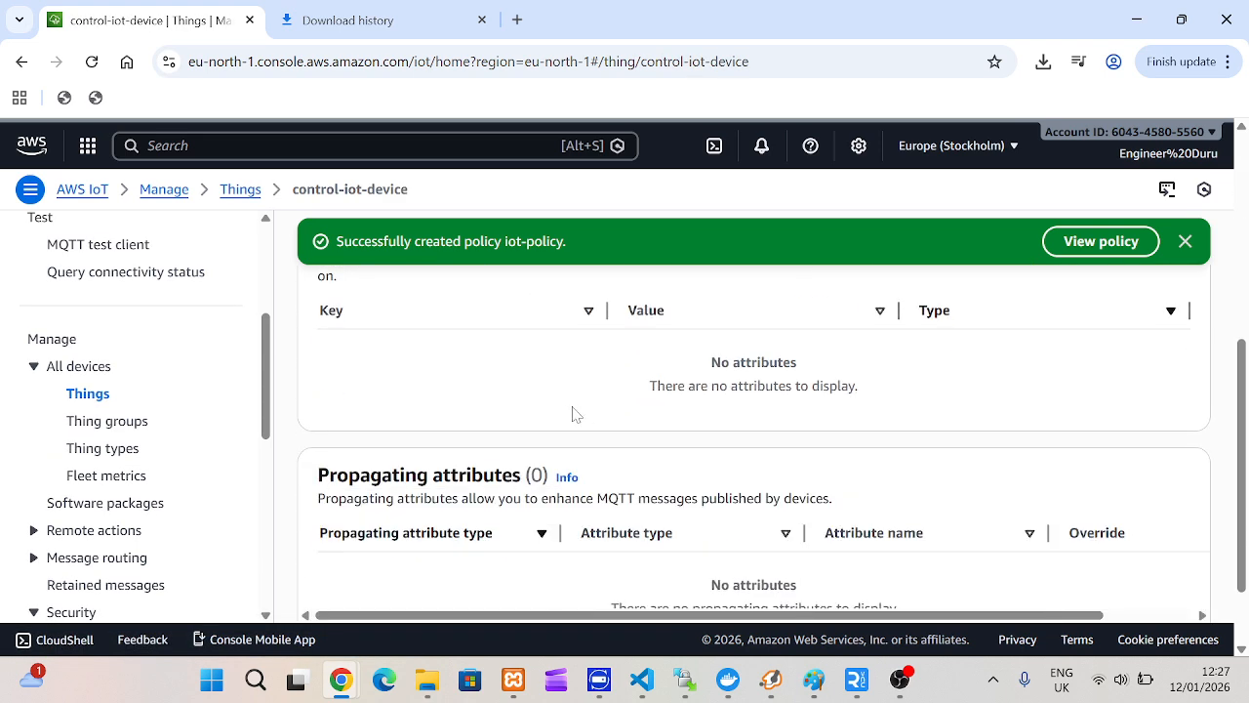
pyautogui.scroll(1, 583, 418)
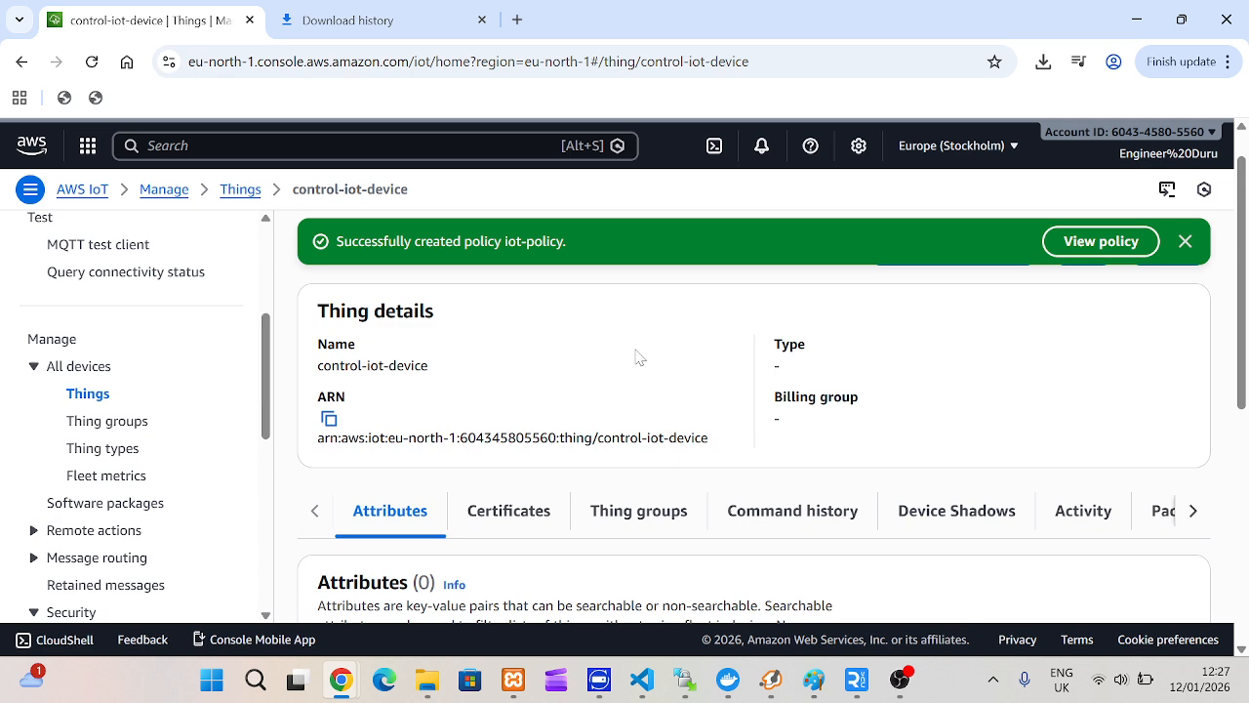
pyautogui.click(488, 521)
pyautogui.scroll(-3, 774, 432)
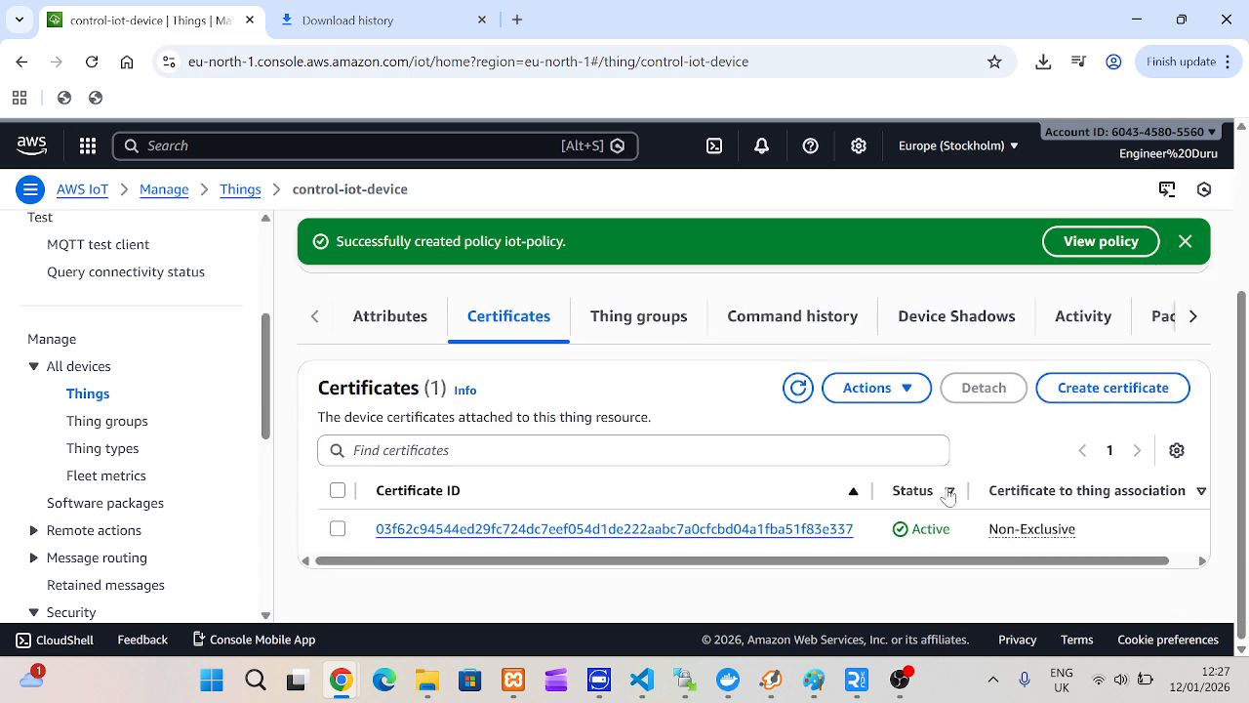
pyautogui.click(533, 529)
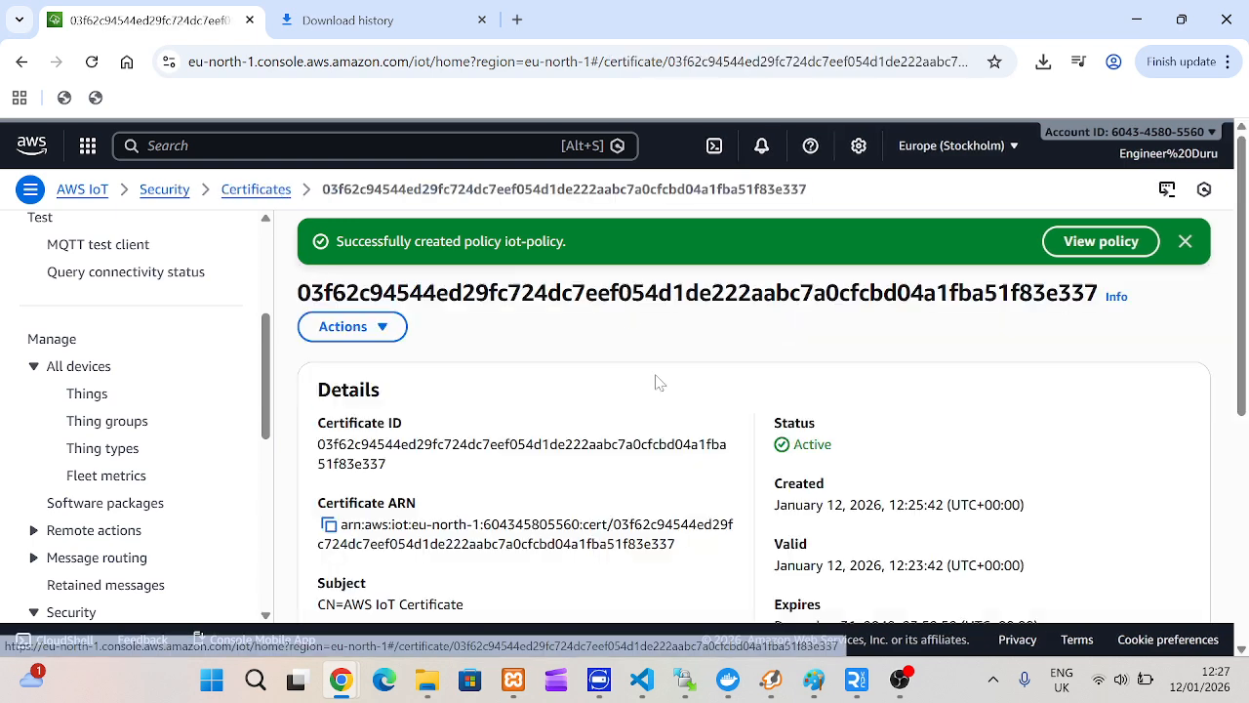
# Attach iot-policy to the device certificate.
pyautogui.click(386, 326)
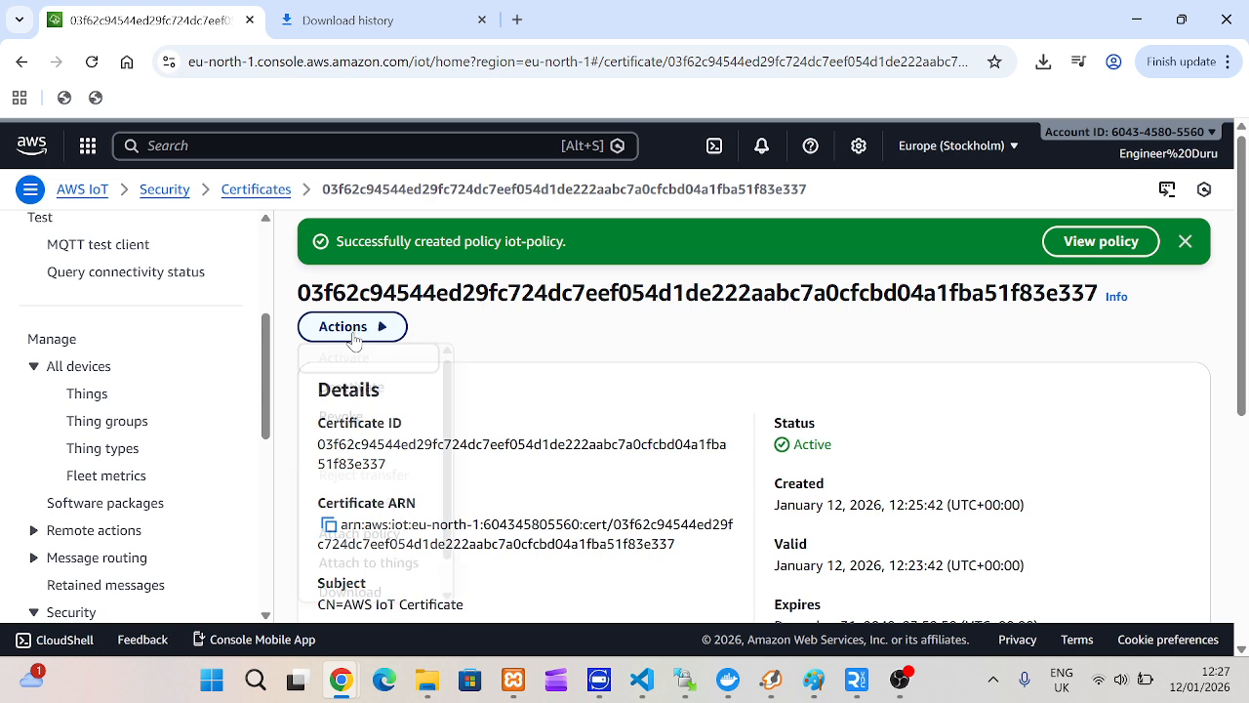
pyautogui.scroll(-1, 395, 468)
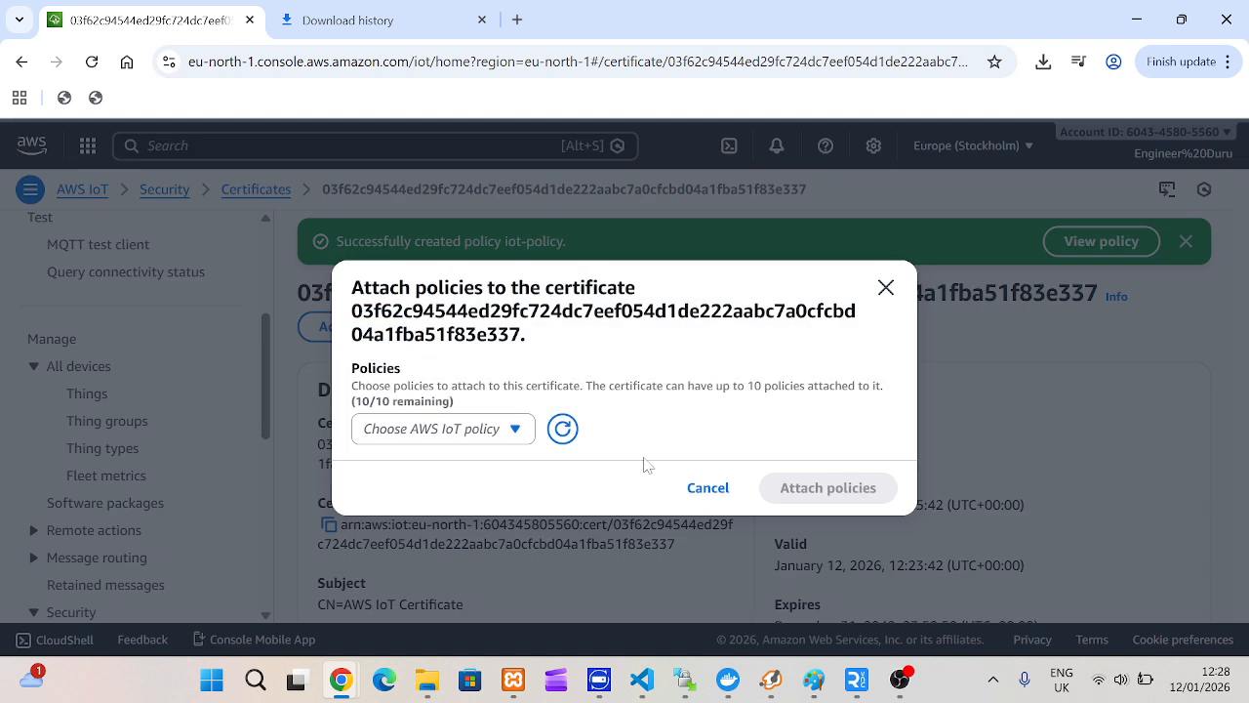
pyautogui.click(375, 503)
pyautogui.click(501, 432)
pyautogui.click(441, 500)
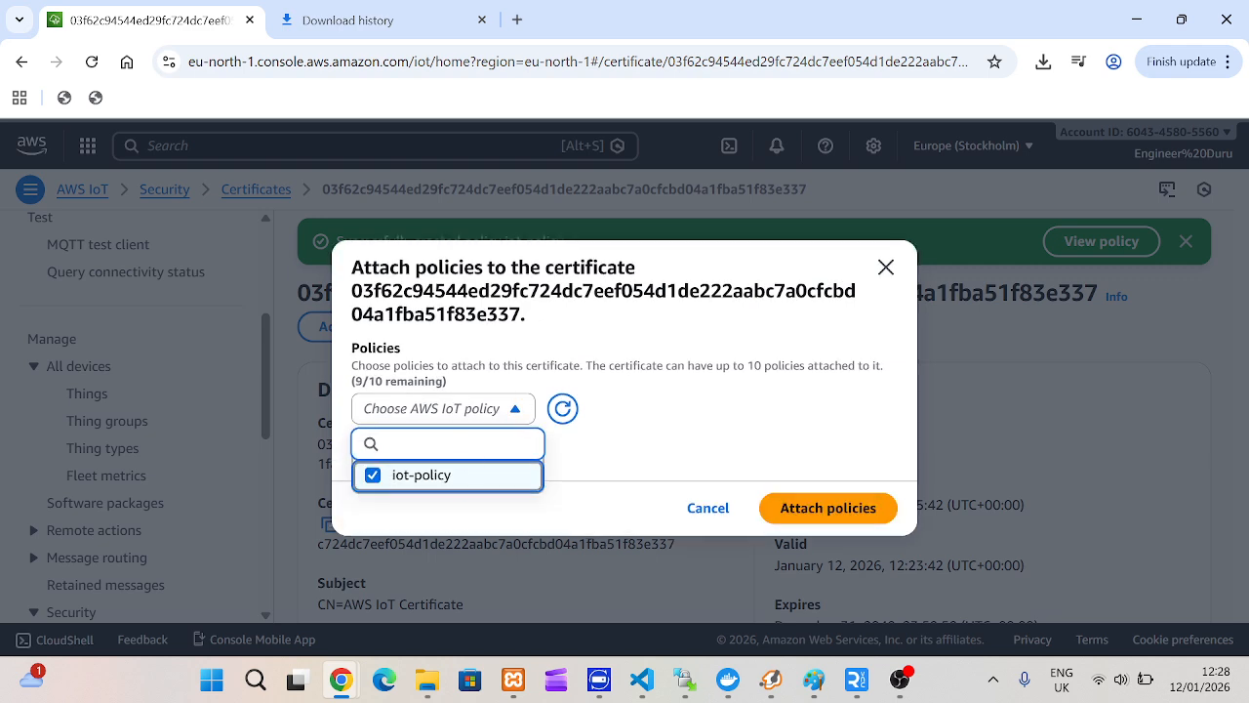
pyautogui.click(826, 512)
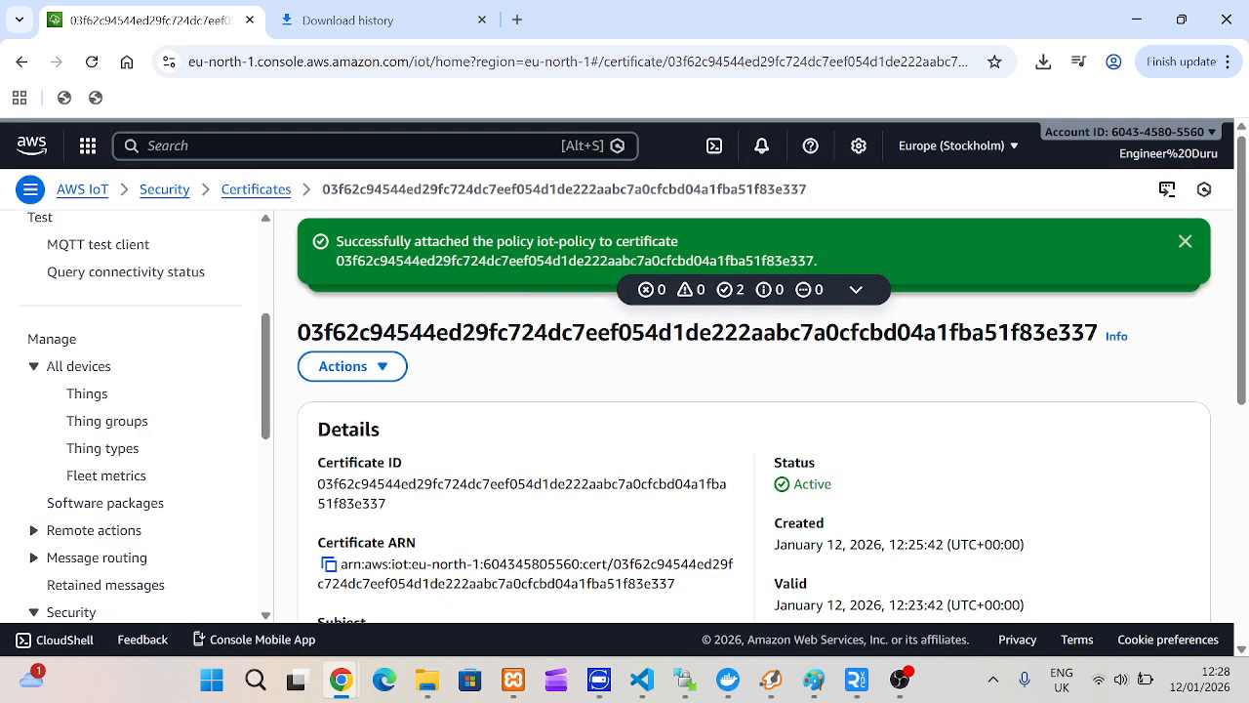
# Dismiss the success notifications and review the certificate's details and policies section.
pyautogui.click(1182, 242)
pyautogui.scroll(-1, 1121, 292)
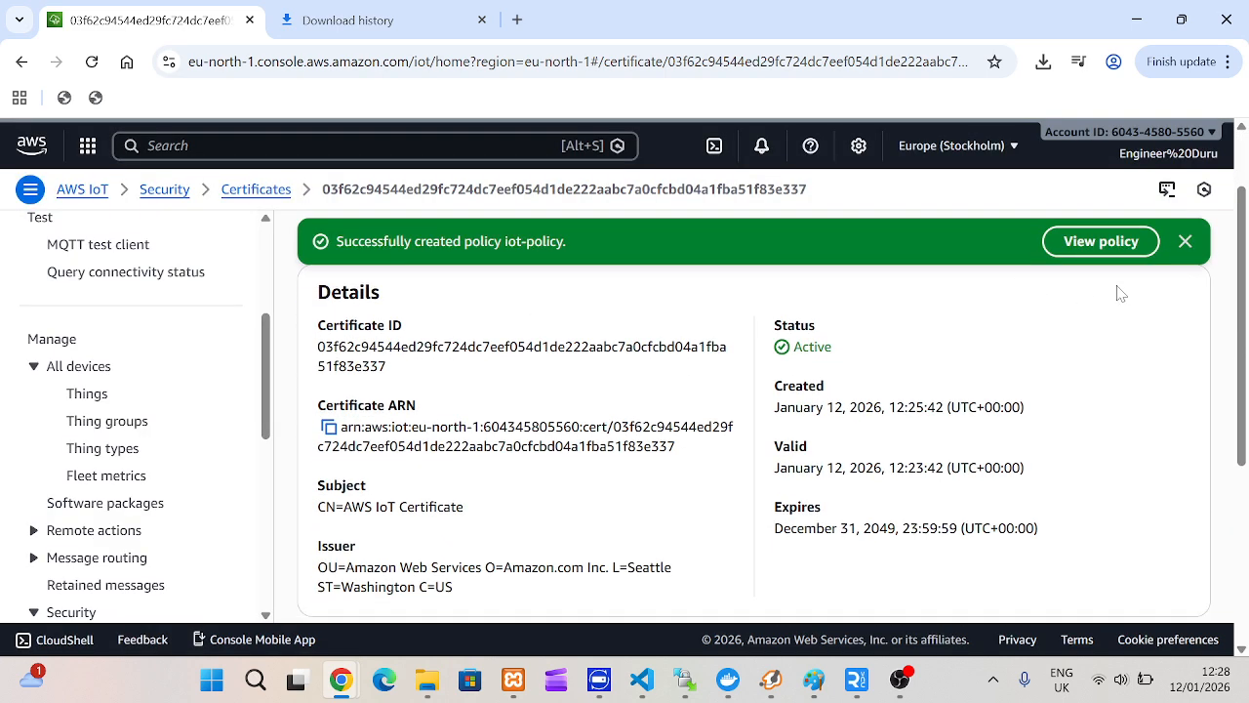
pyautogui.click(1183, 244)
pyautogui.scroll(-2, 636, 360)
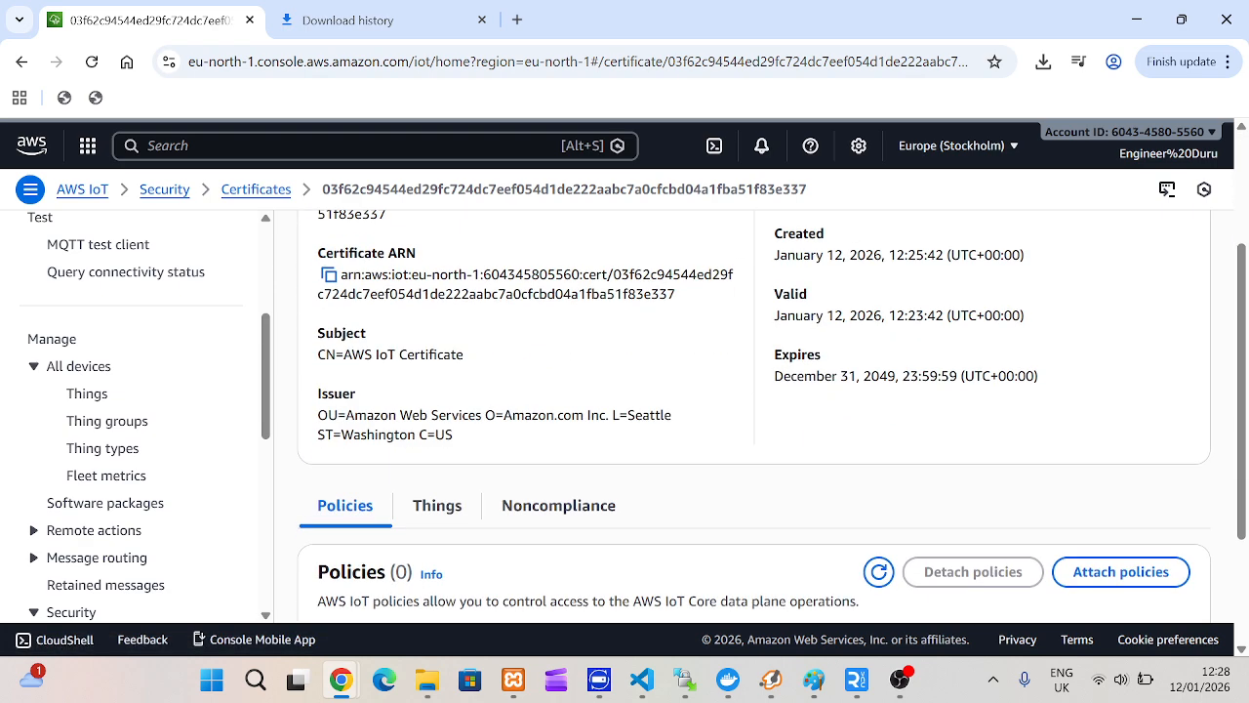
pyautogui.scroll(1, 618, 355)
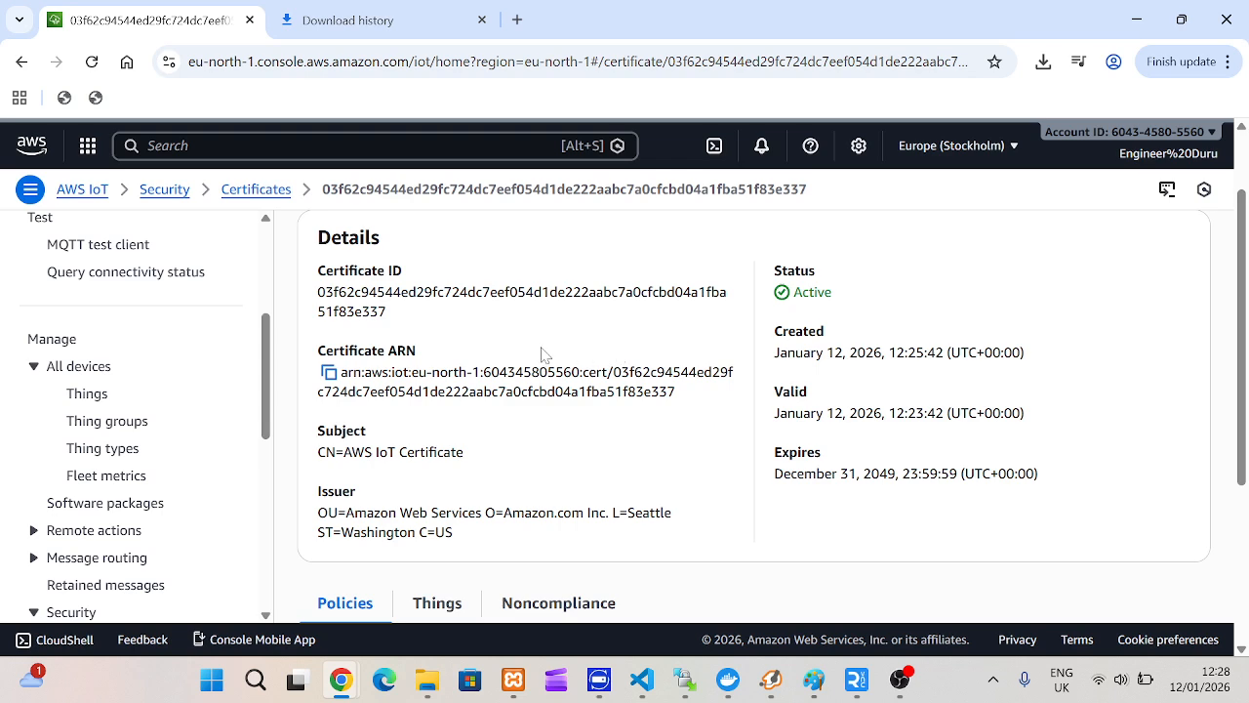
pyautogui.scroll(1, 542, 361)
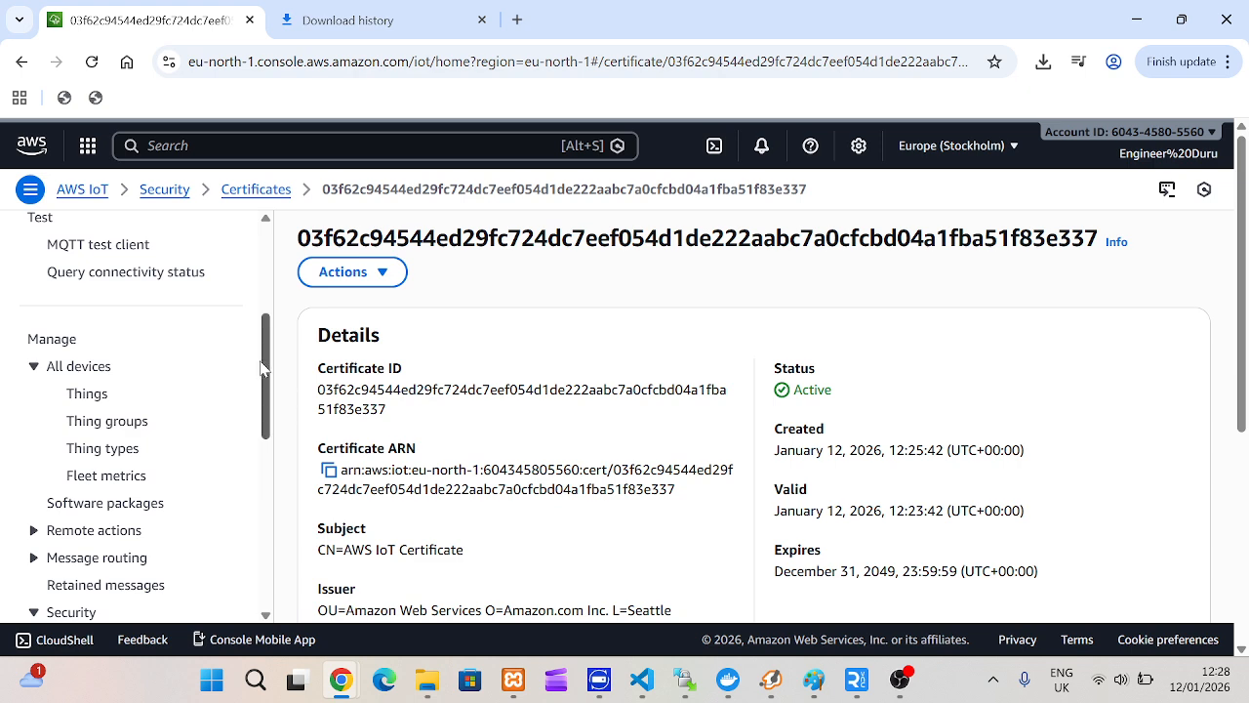
# Open the MQTT test client and look over its connection and topic subscription sections.
pyautogui.scroll(2, 179, 390)
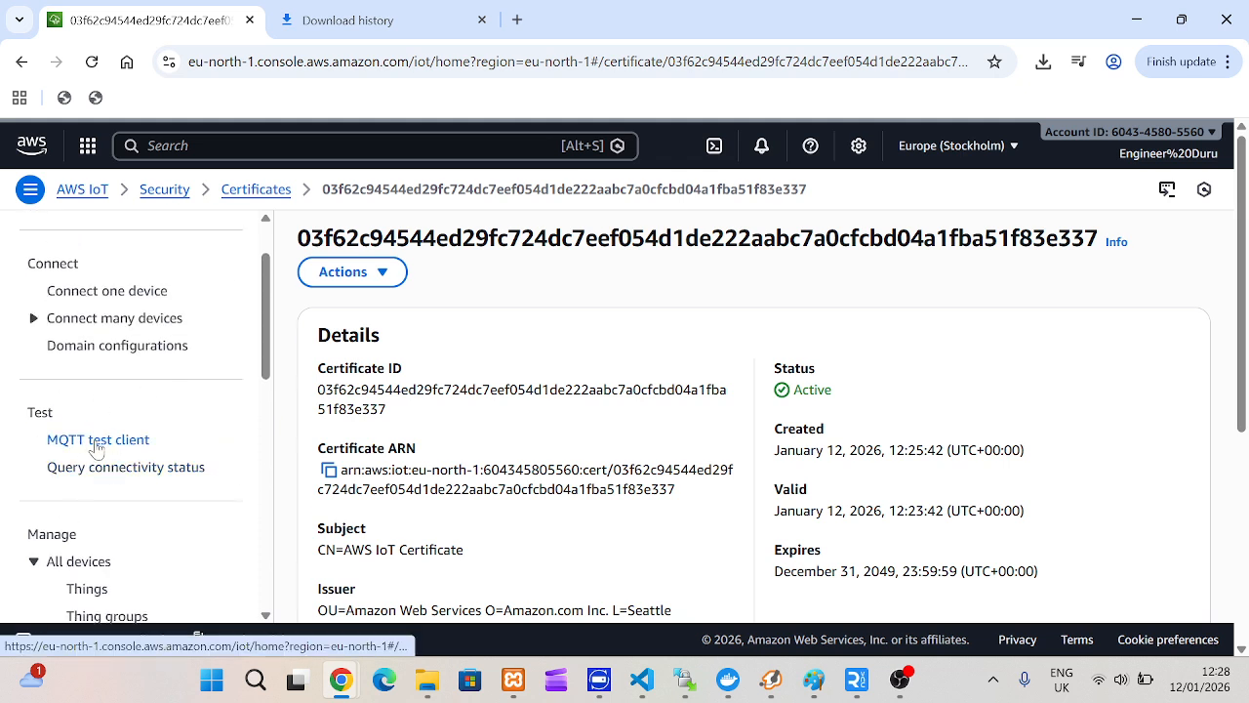
pyautogui.click(98, 441)
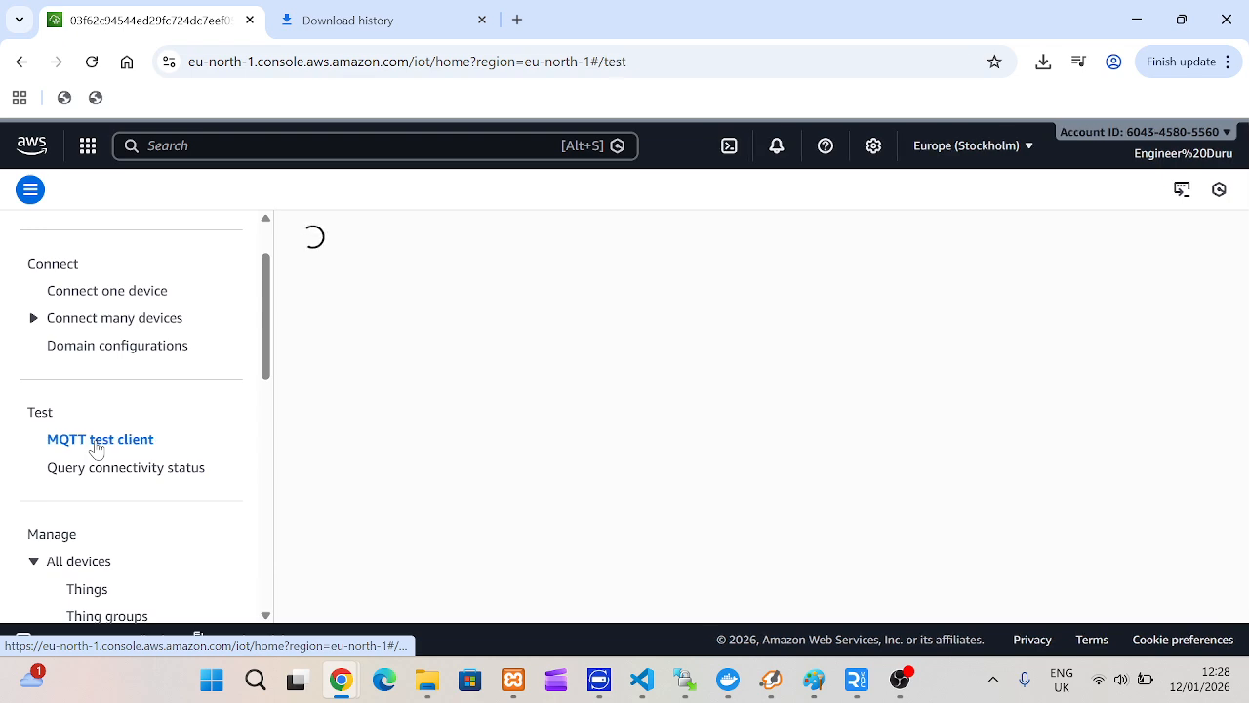
pyautogui.scroll(-4, 476, 442)
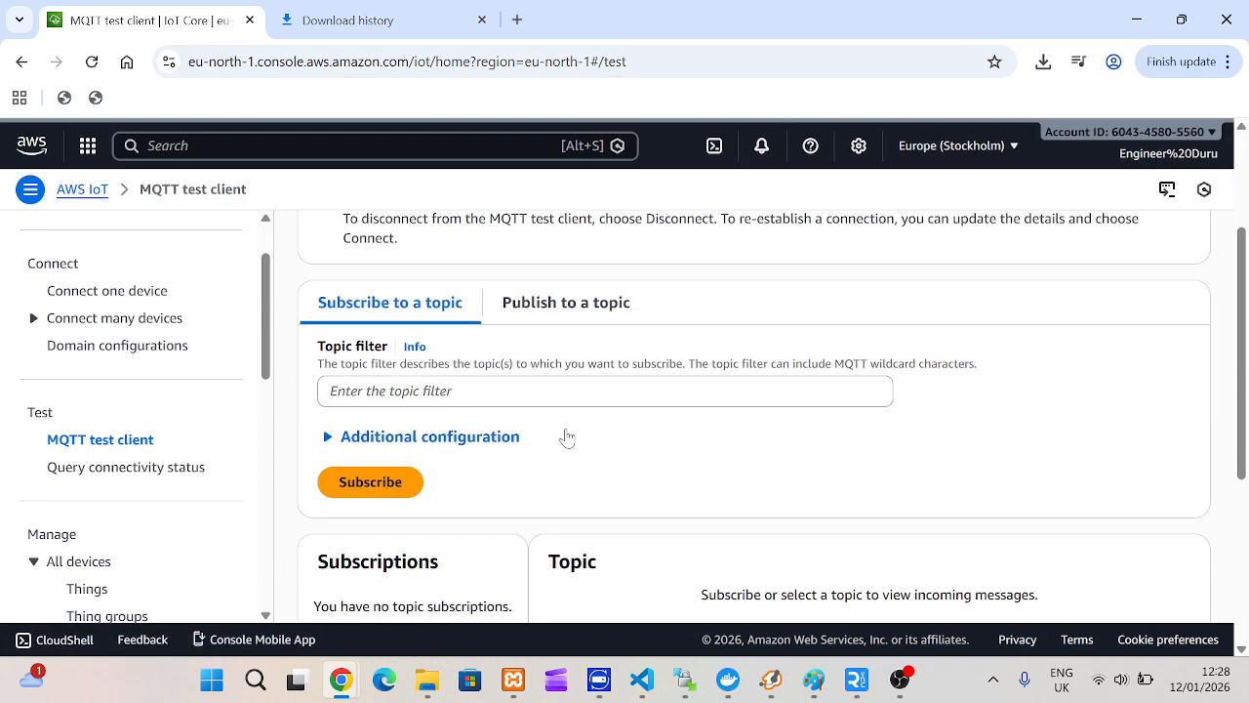
pyautogui.scroll(4, 488, 374)
pyautogui.scroll(-5, 537, 410)
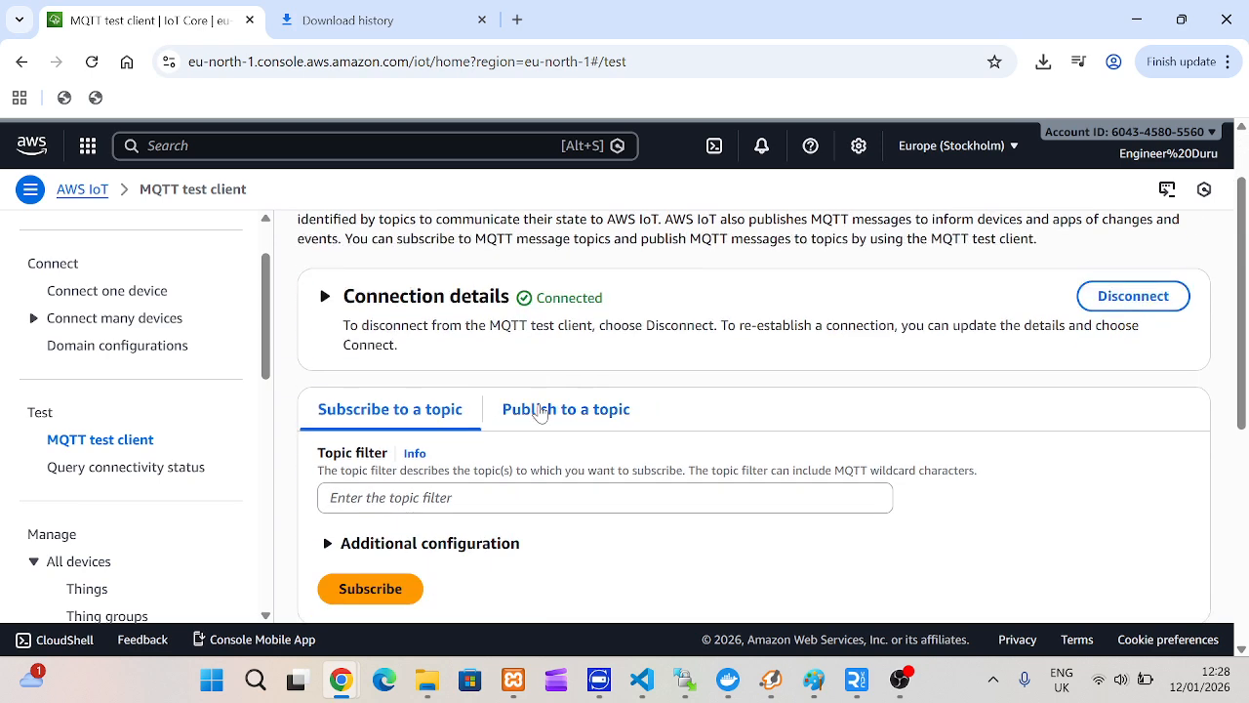
pyautogui.scroll(5, 551, 332)
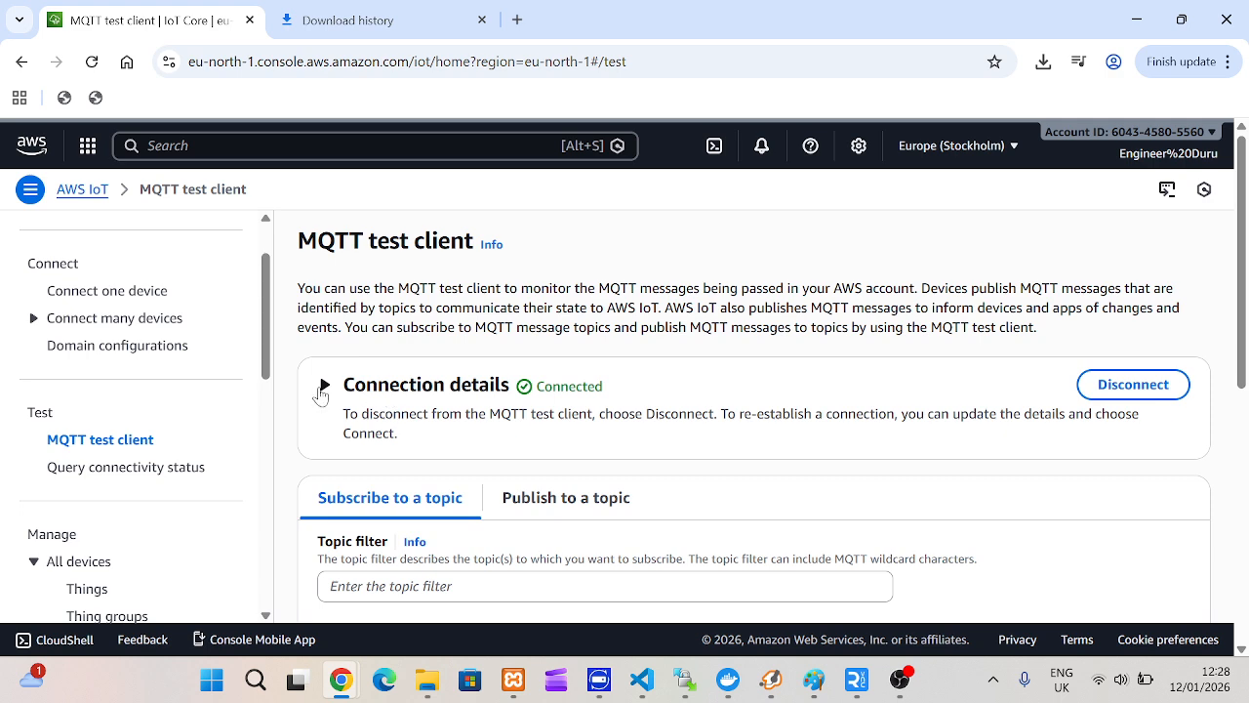
# Expand the MQTT test client's connection details and select the endpoint address.
pyautogui.click(323, 385)
pyautogui.scroll(-1, 323, 386)
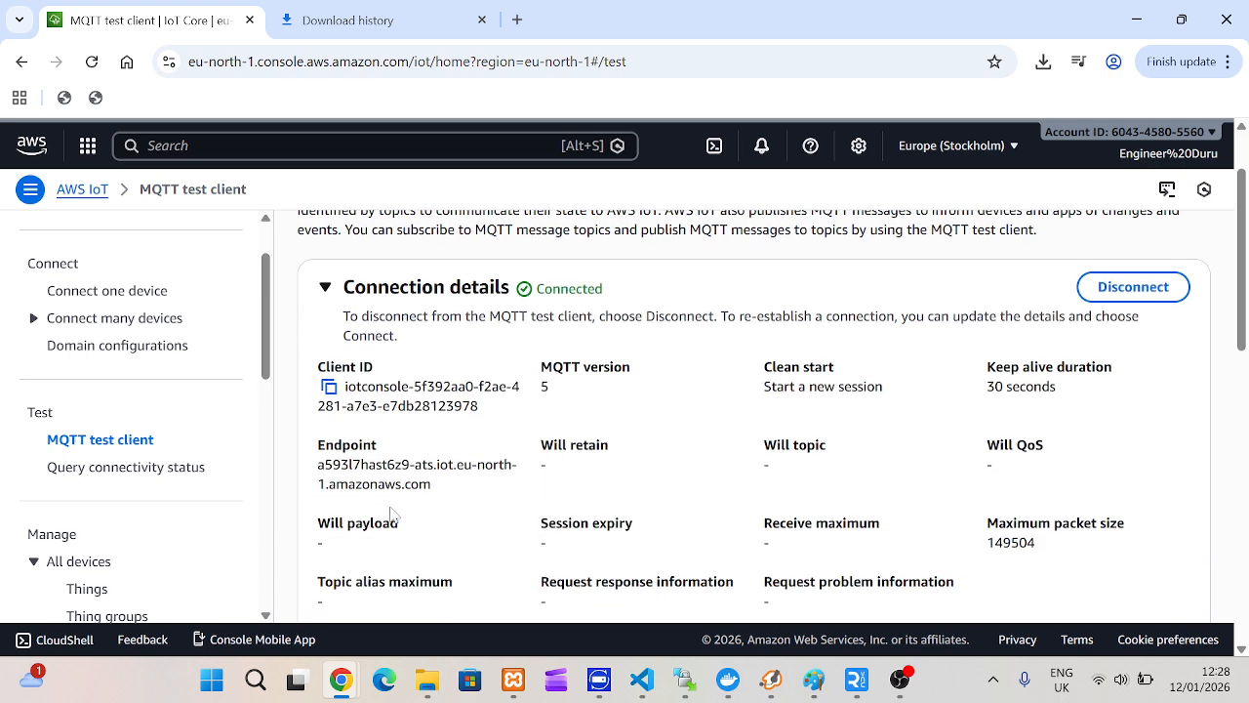
pyautogui.moveTo(449, 491); pyautogui.dragTo(319, 476)
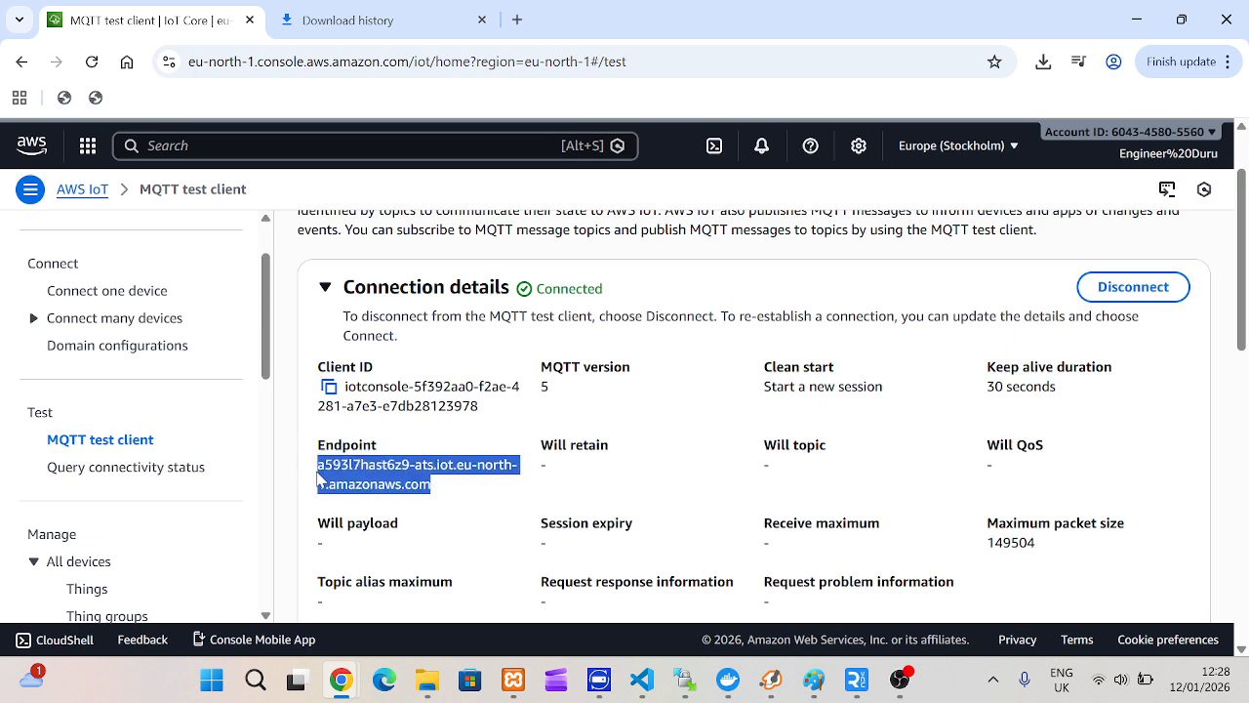